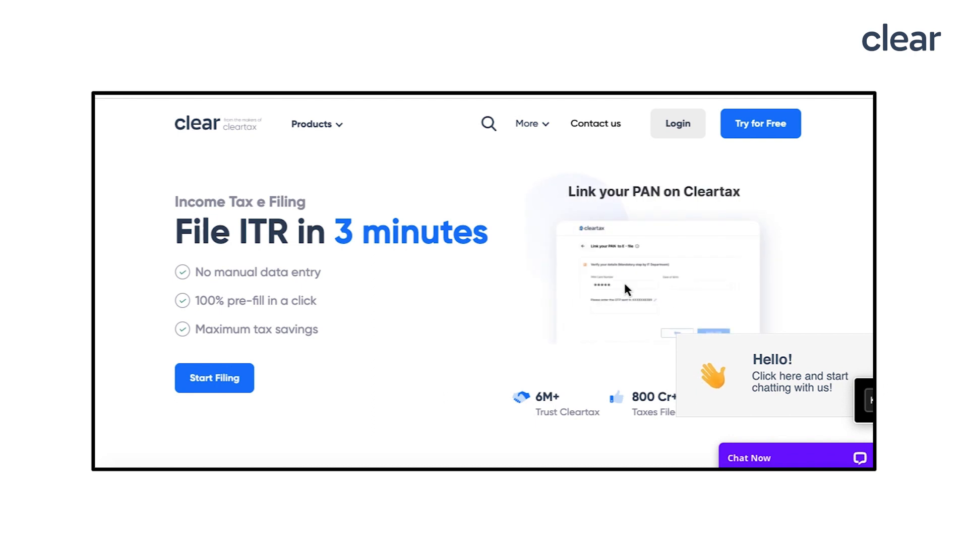
- Start filing an income tax return from the Income Tax e Filing home page
click(339, 124)
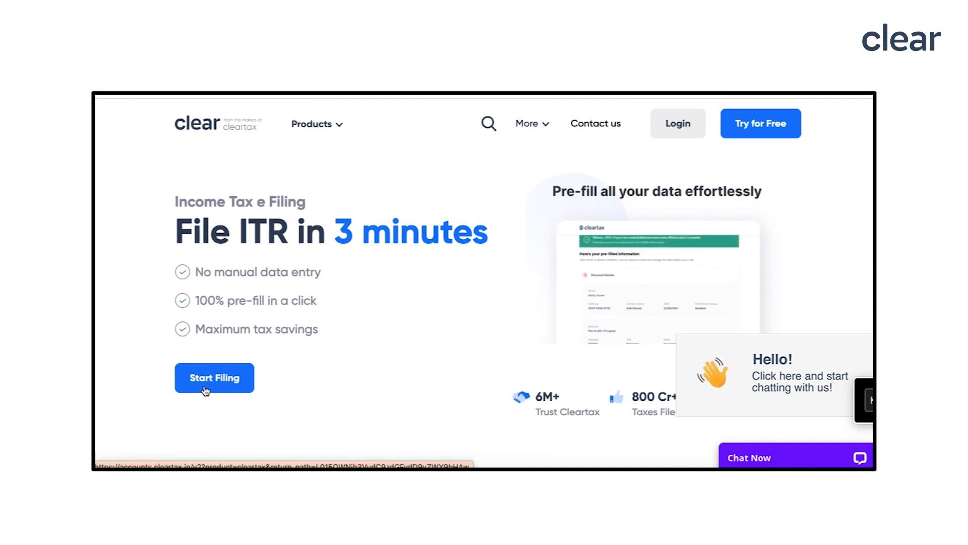
click(774, 458)
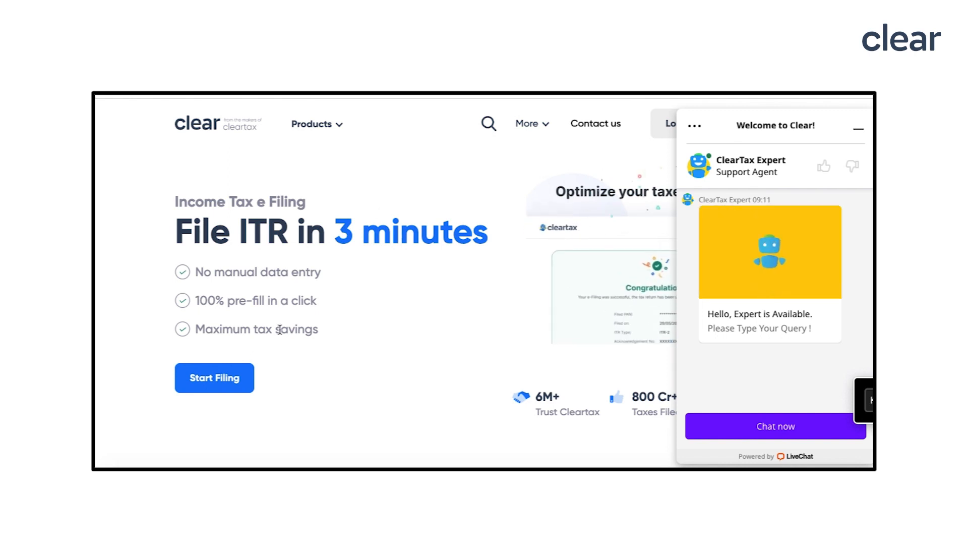
click(213, 379)
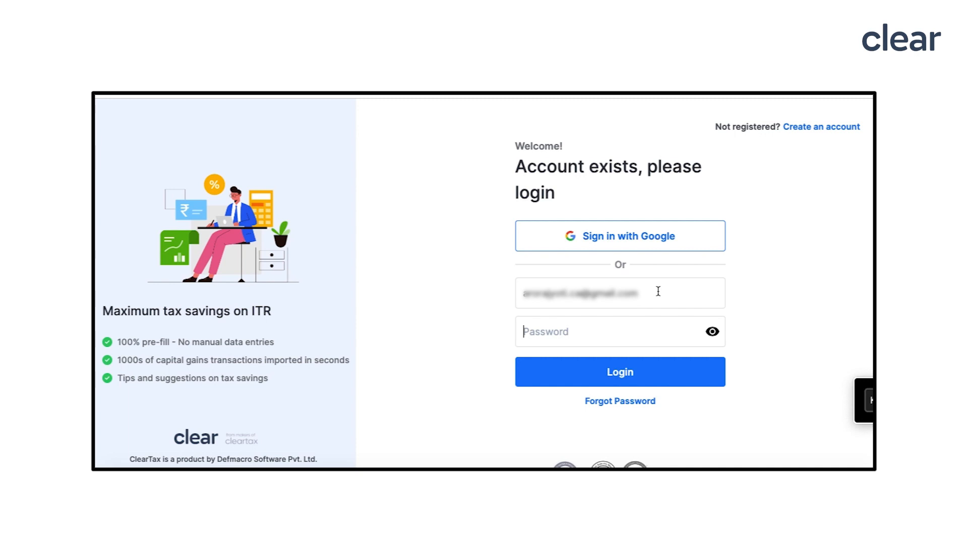
- Sign in with Google, choosing the first listed account to continue to Clear
key(ctrl+a)
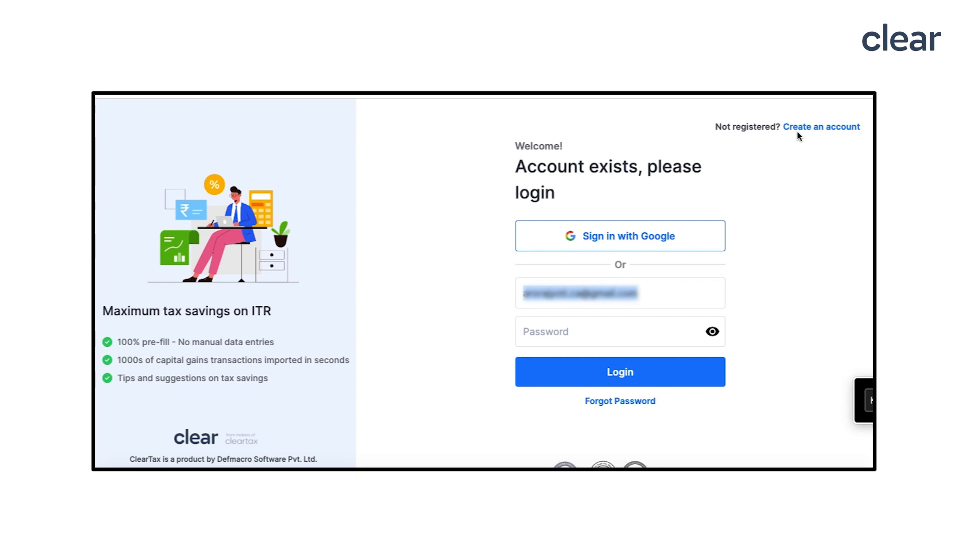
click(591, 243)
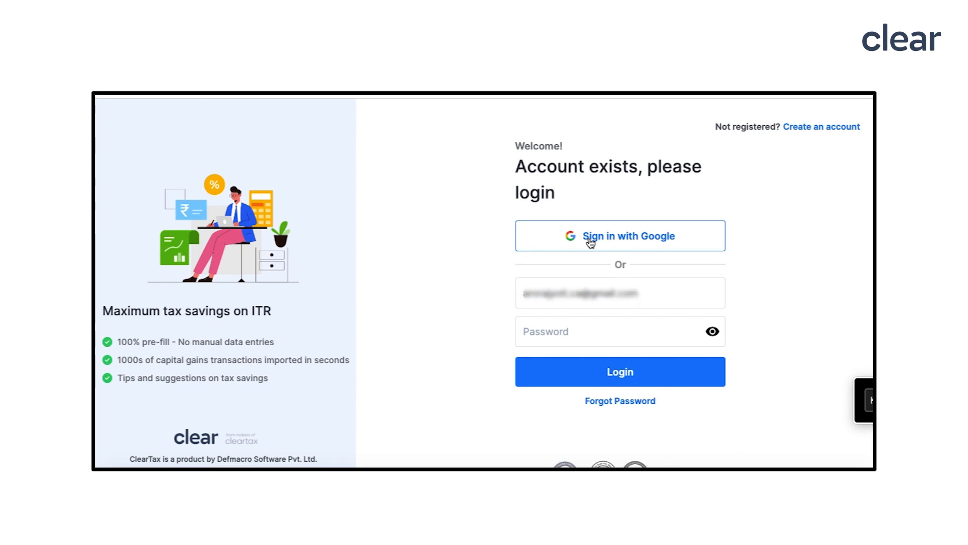
click(625, 244)
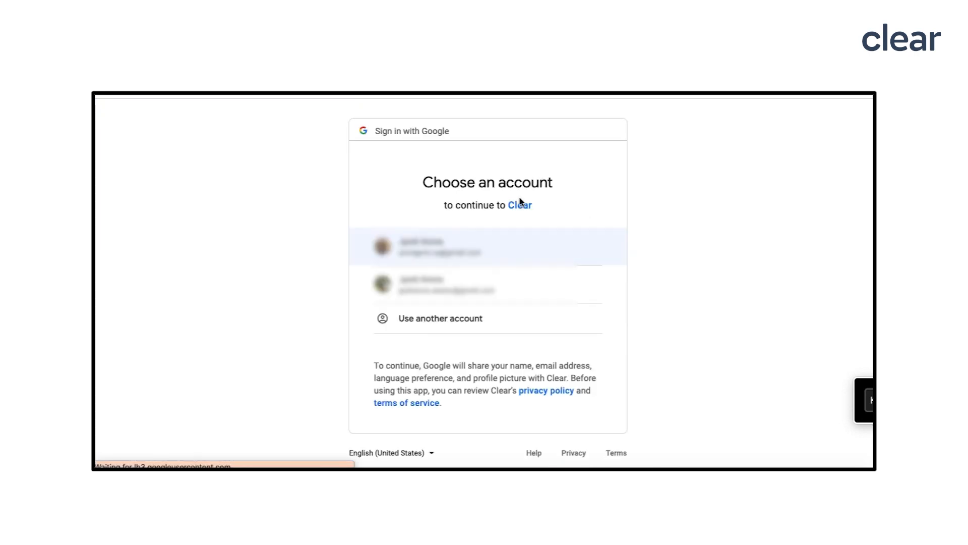
click(452, 256)
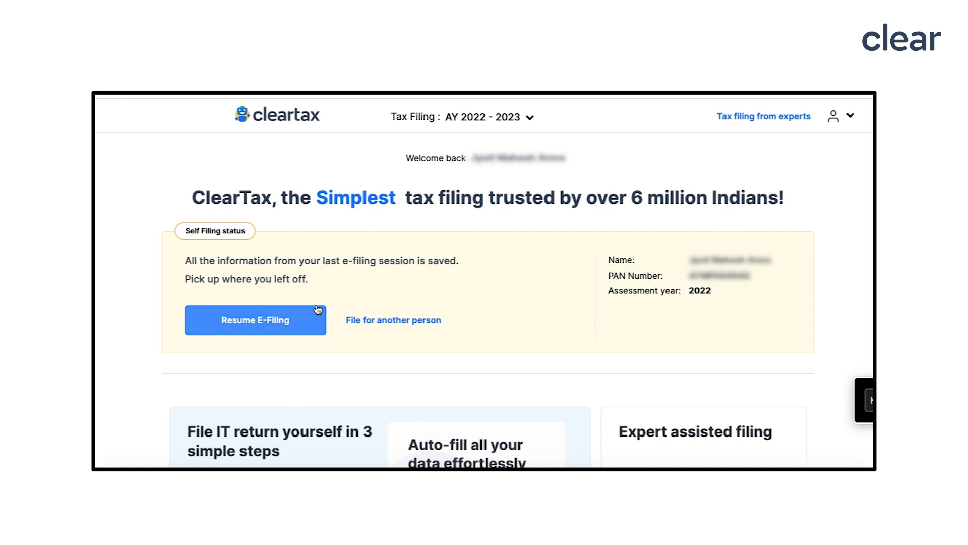
- Choose to file for another person and begin a new tax return of type Individual
click(402, 323)
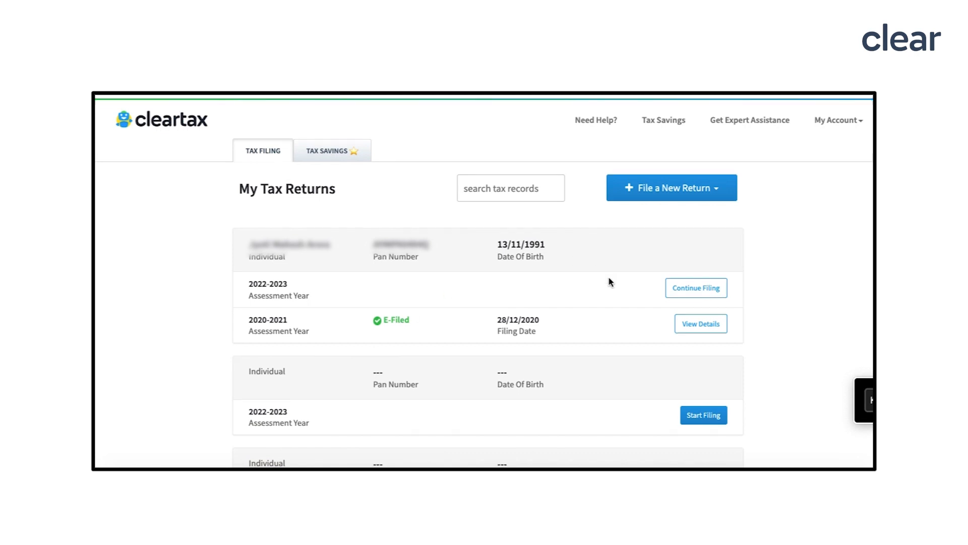
click(719, 189)
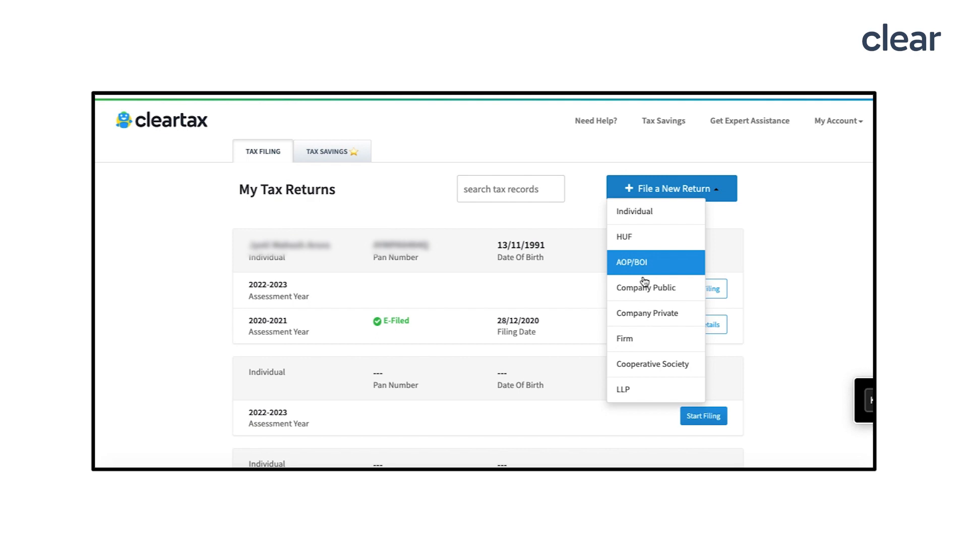
click(656, 221)
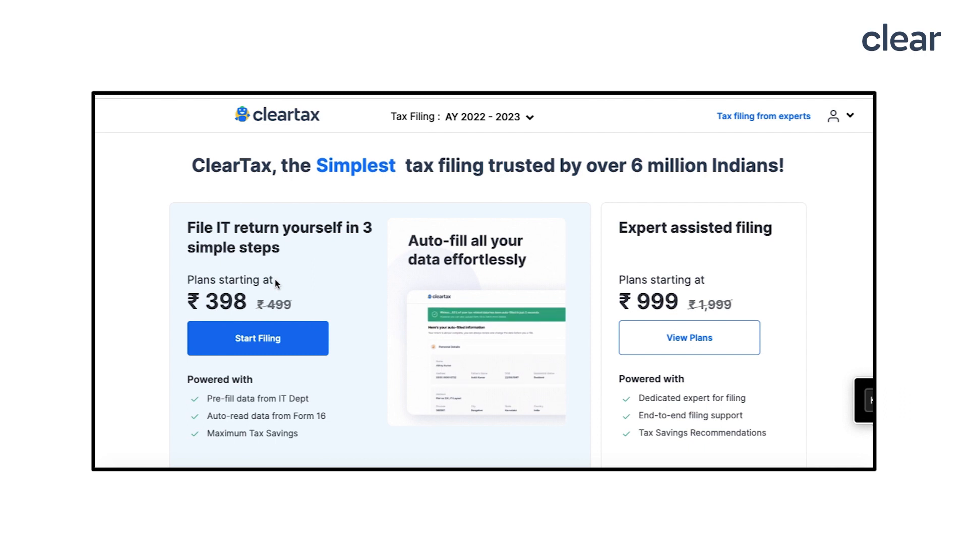
- Examine the filing options and compare the prices and key benefits of the self filing plans for the different ITR forms
scroll(274, 280, down, 2)
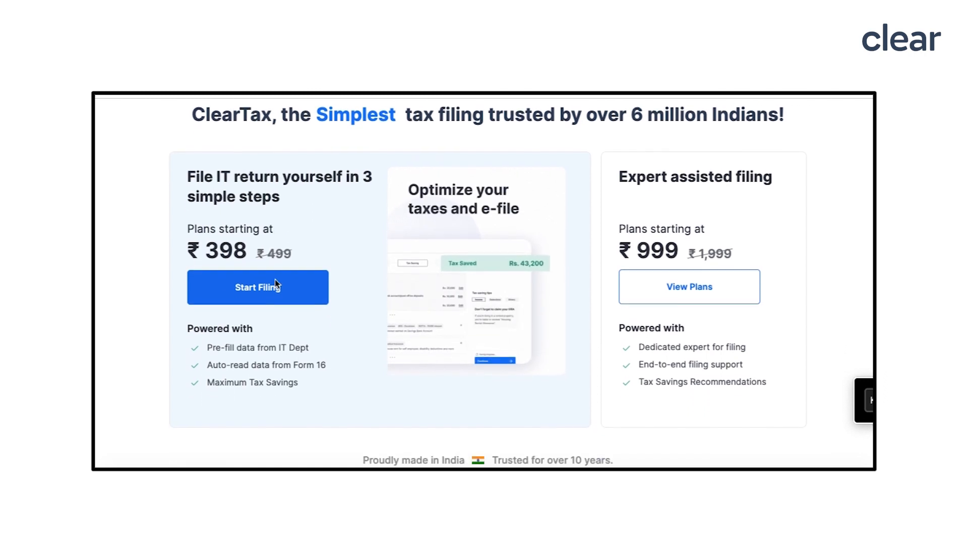
scroll(275, 280, up, 1)
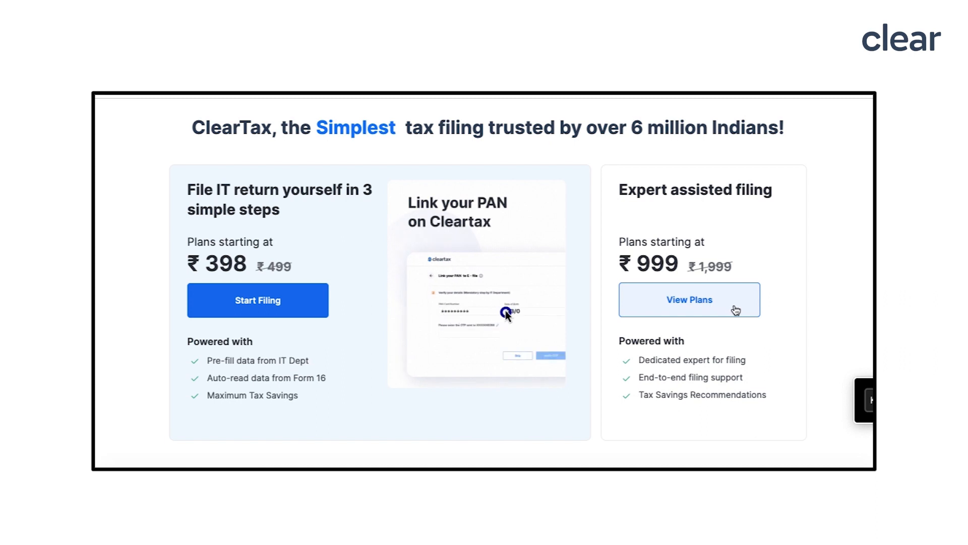
click(676, 303)
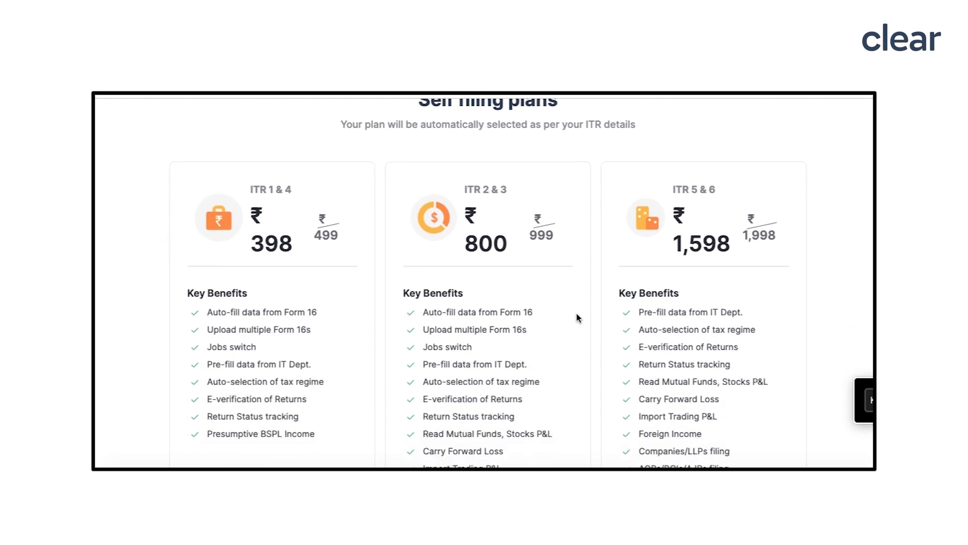
scroll(578, 319, up, 2)
scroll(578, 318, down, 2)
scroll(578, 318, up, 1)
scroll(578, 319, down, 1)
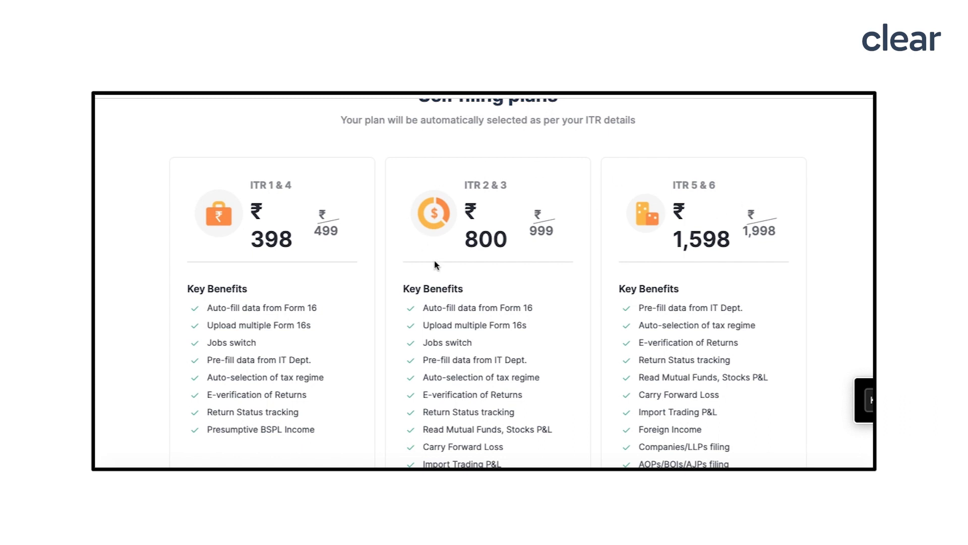
scroll(436, 265, down, 2)
scroll(436, 265, up, 1)
scroll(436, 265, down, 2)
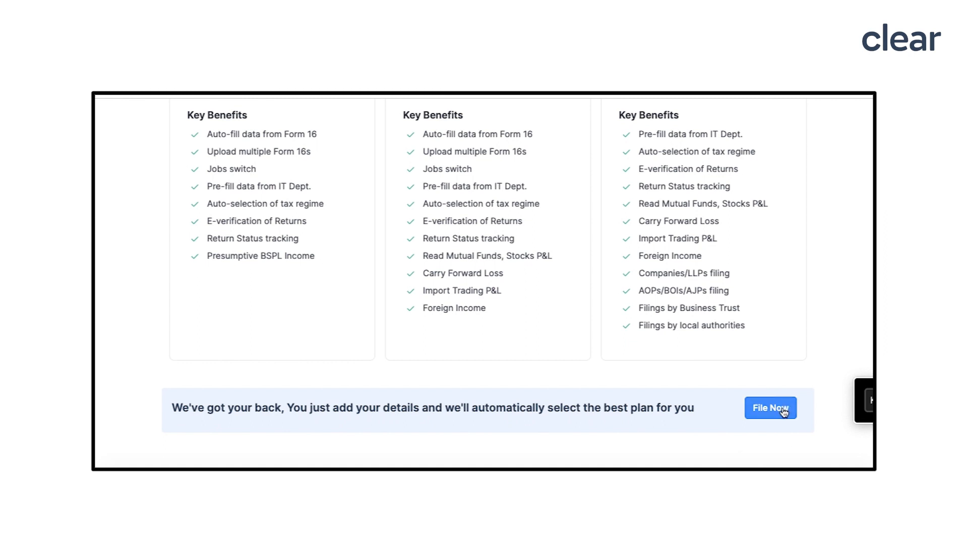
scroll(456, 233, up, 20)
scroll(456, 237, down, 10)
scroll(457, 240, down, 10)
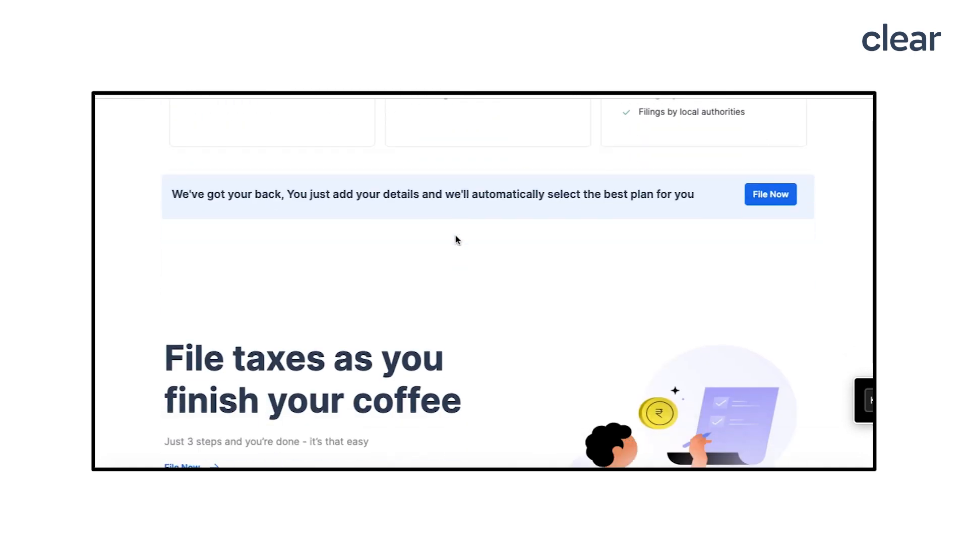
- Return to the filing options and start the self-filing of the return for AY 2022 - 2023
scroll(457, 240, up, 10)
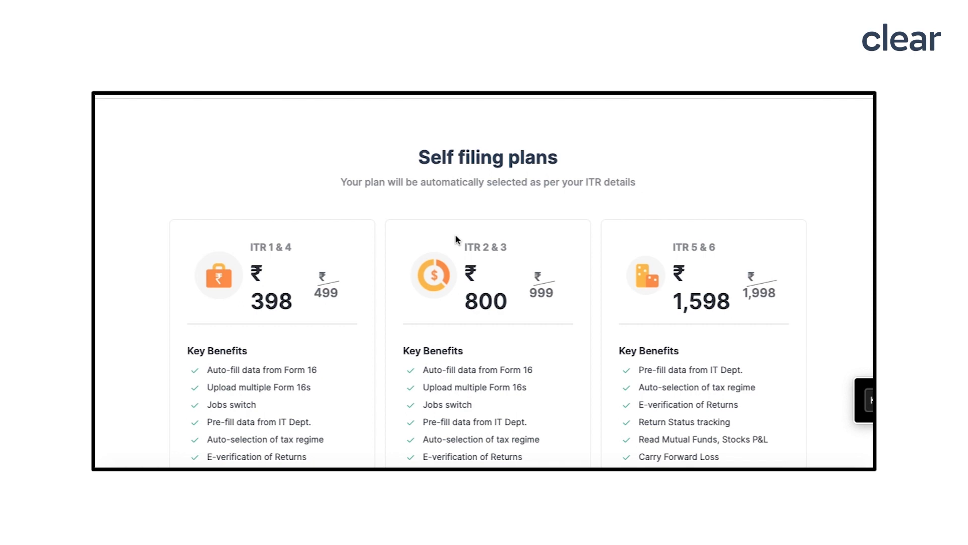
scroll(272, 201, up, 10)
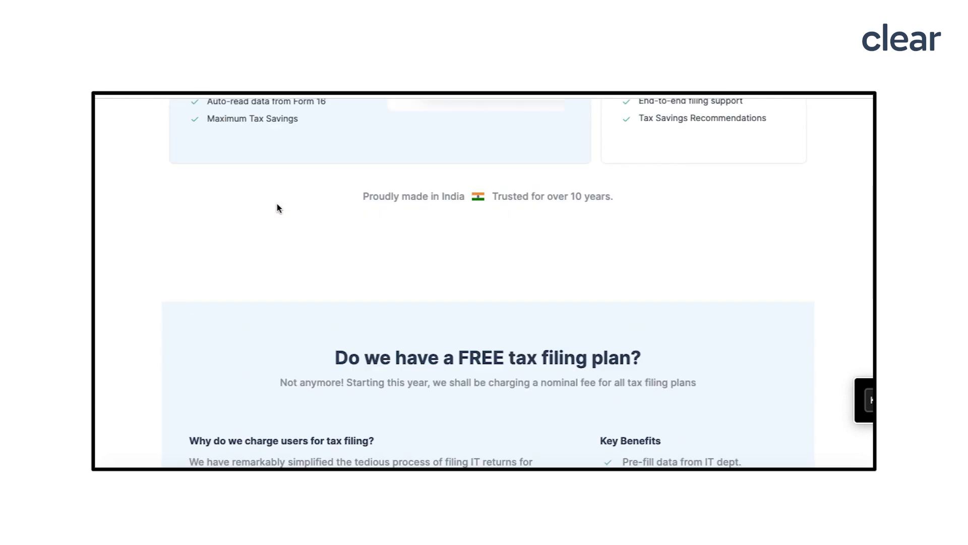
click(245, 352)
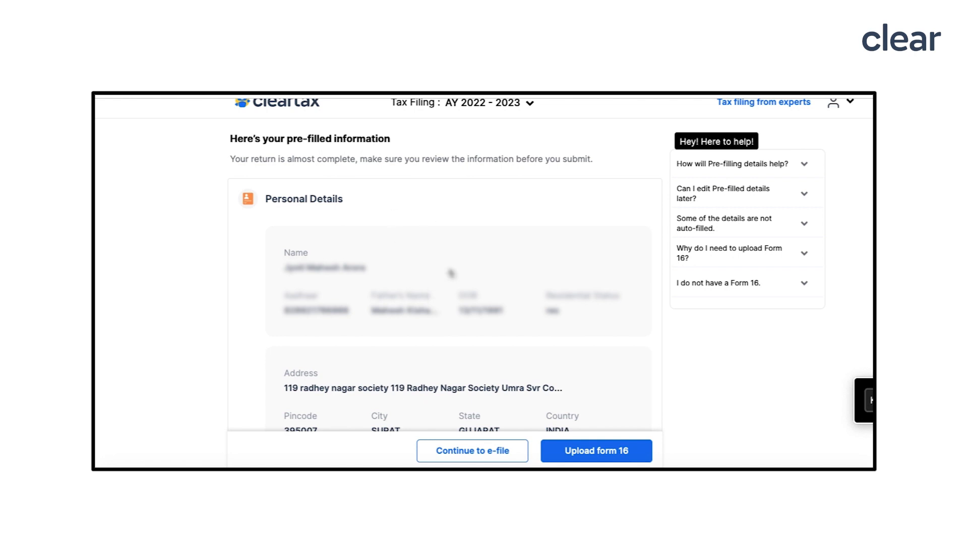
- Review the pre-filled personal details, income details, tax savings and taxes paid
scroll(450, 277, down, 3)
scroll(451, 277, up, 3)
scroll(450, 277, down, 7)
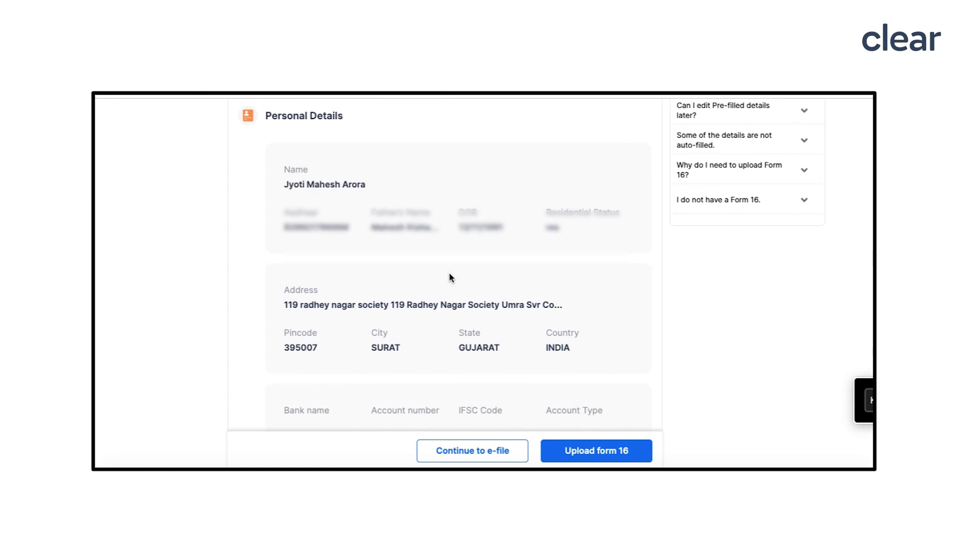
scroll(450, 277, down, 10)
scroll(449, 275, up, 20)
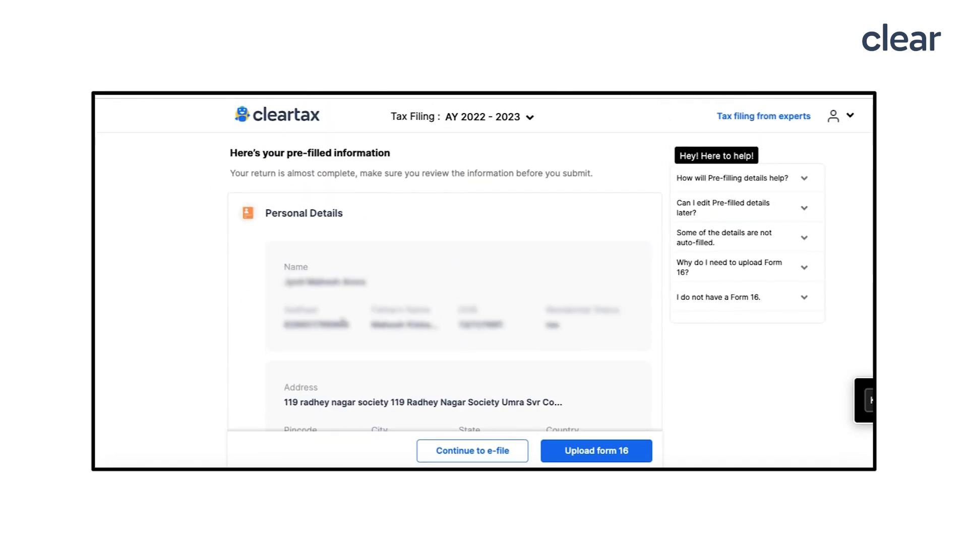
scroll(484, 321, down, 10)
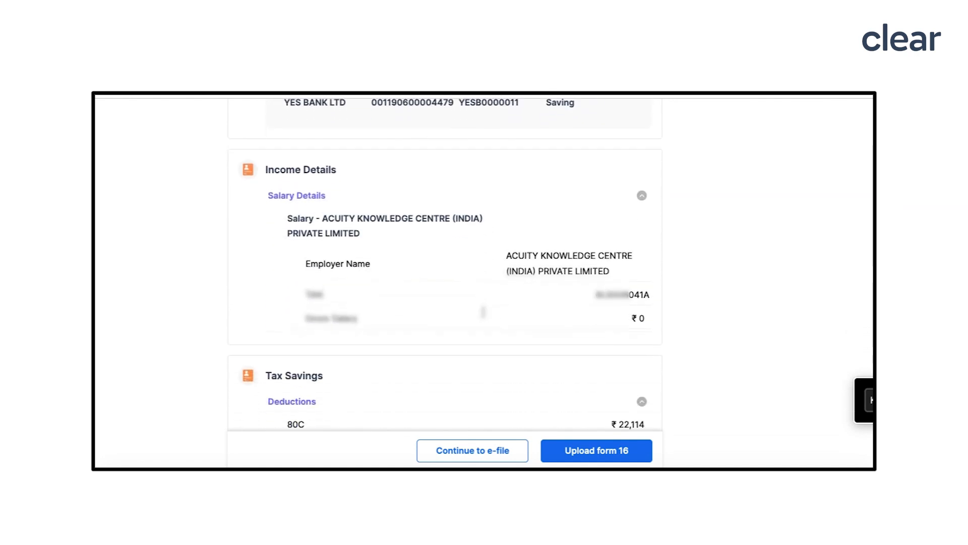
scroll(484, 316, down, 1)
scroll(484, 316, down, 10)
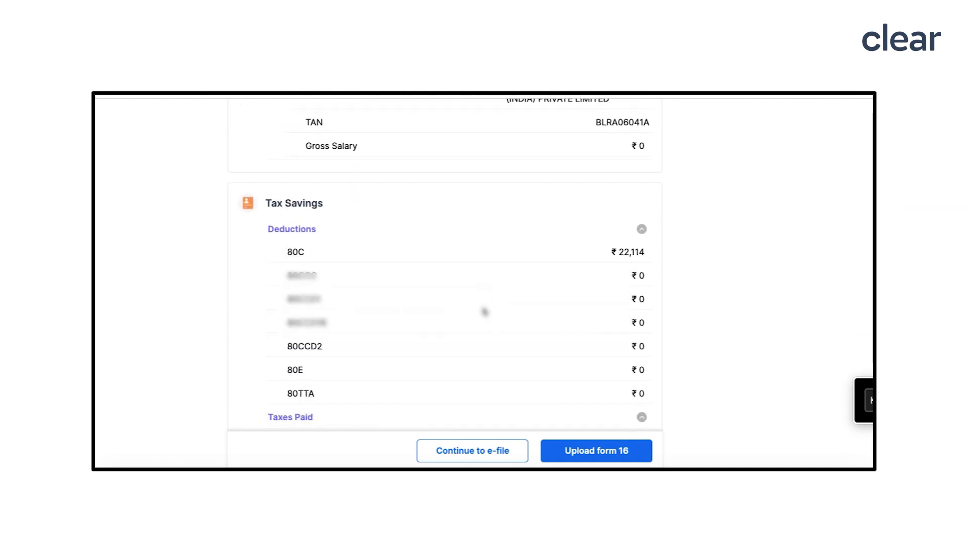
scroll(484, 310, down, 3)
scroll(491, 282, up, 15)
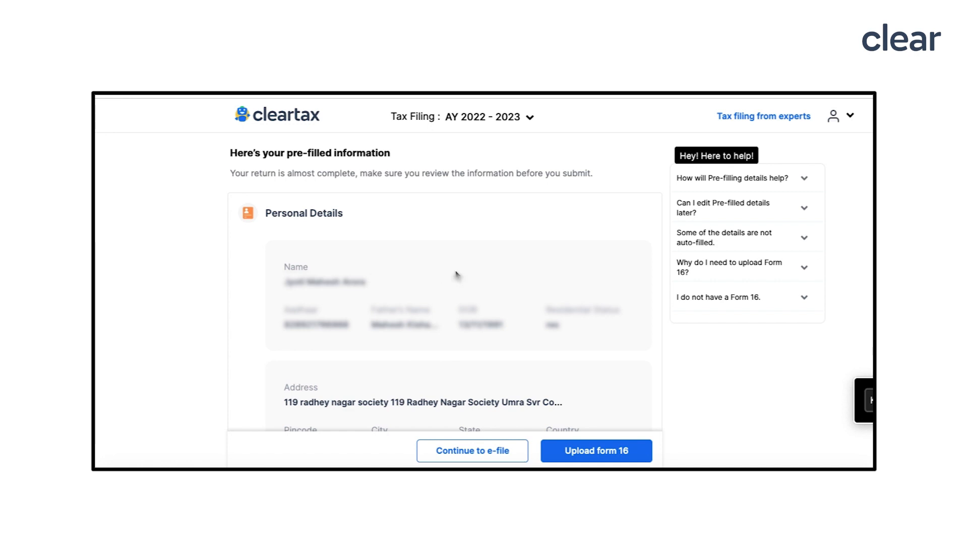
scroll(486, 307, down, 10)
scroll(487, 306, down, 2)
scroll(488, 307, up, 1)
scroll(487, 307, down, 2)
scroll(488, 306, up, 2)
scroll(488, 306, down, 10)
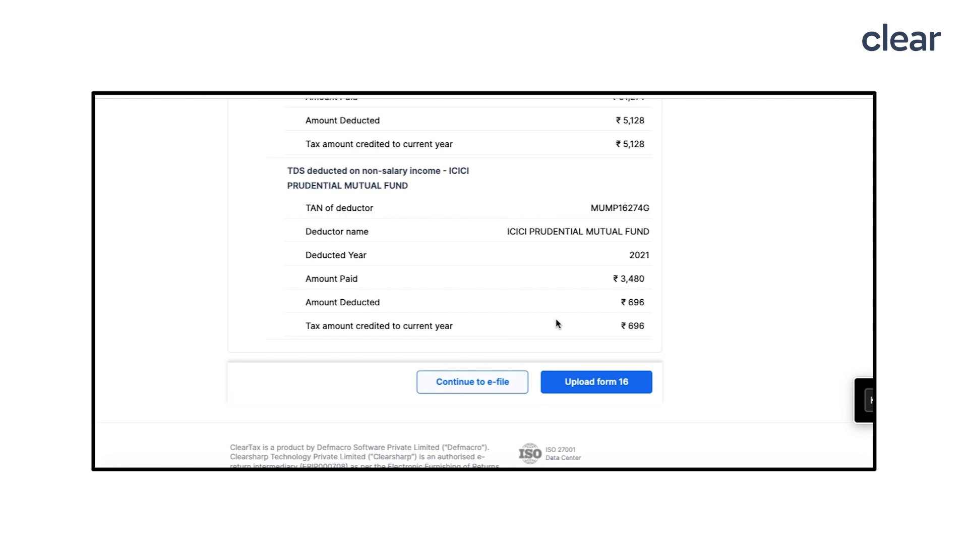
- Leave the pre-filled information for the Form-16 upload page and look over its upload options
click(605, 390)
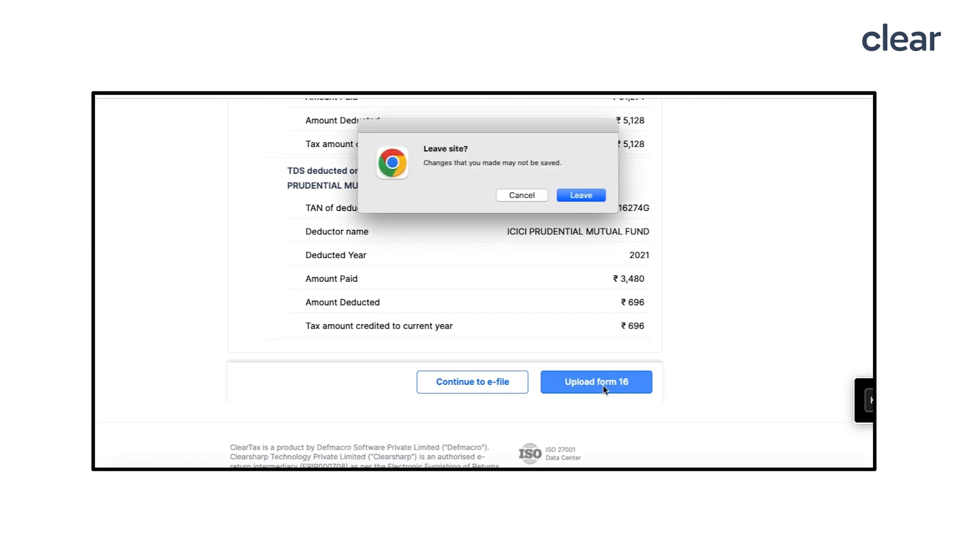
click(582, 196)
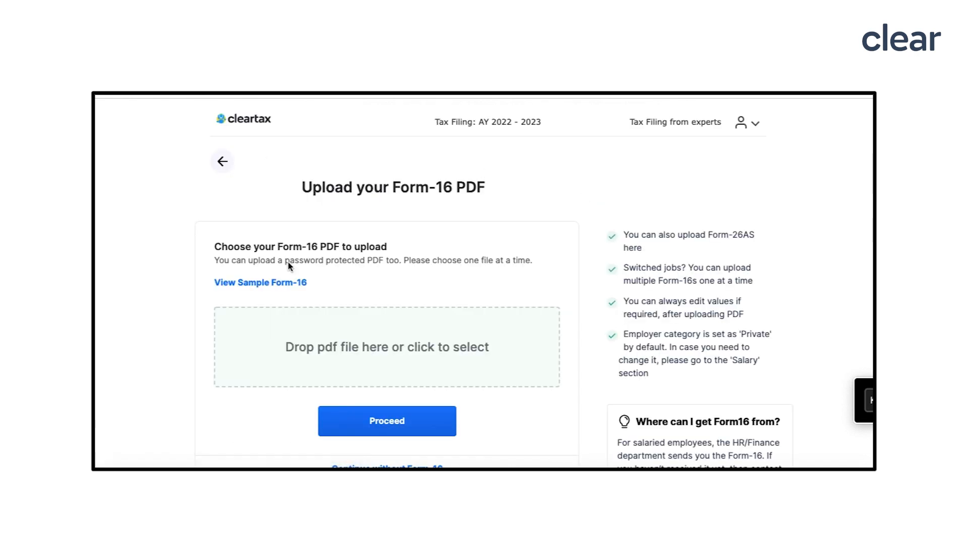
scroll(425, 349, down, 2)
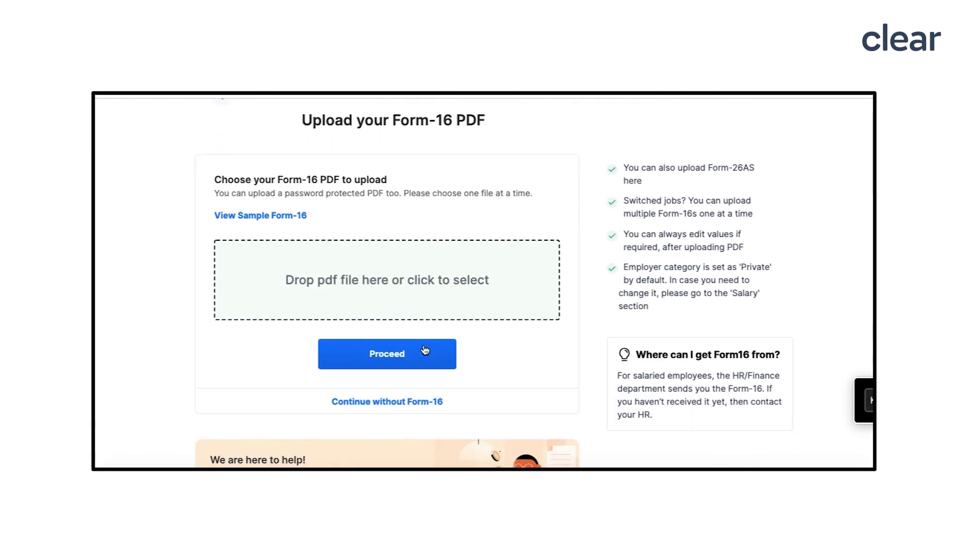
scroll(425, 349, up, 2)
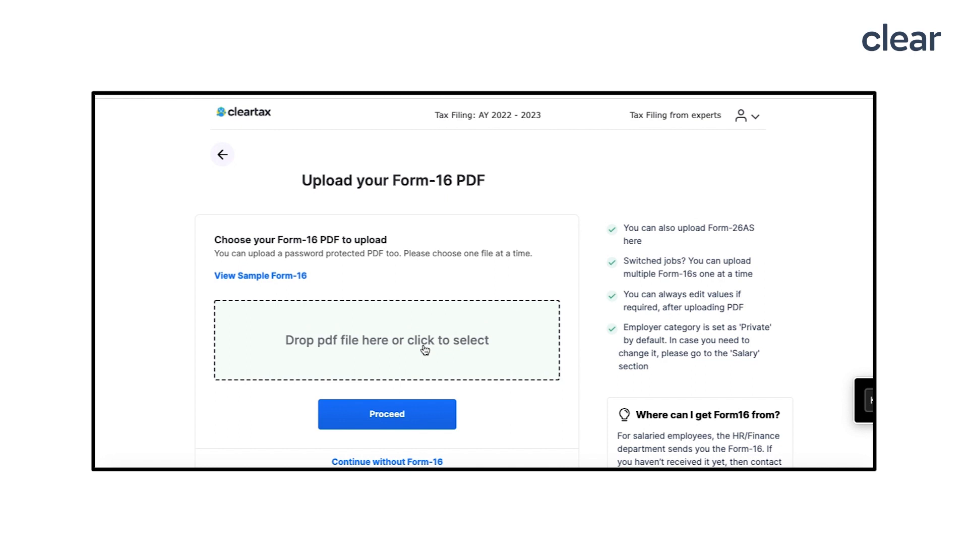
- Choose "SampleForm-16 (1).pdf" from the Desktop folder as the Form-16 to upload
click(425, 347)
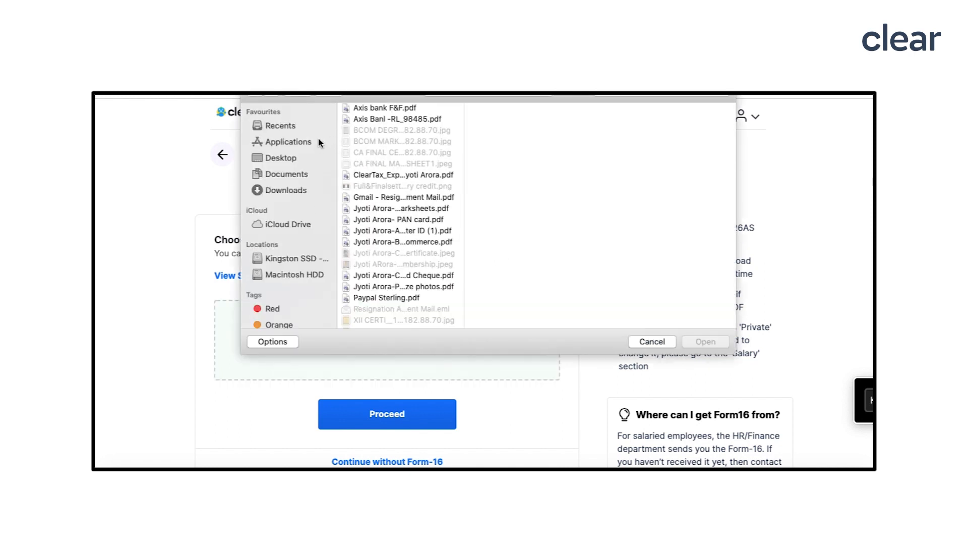
click(290, 158)
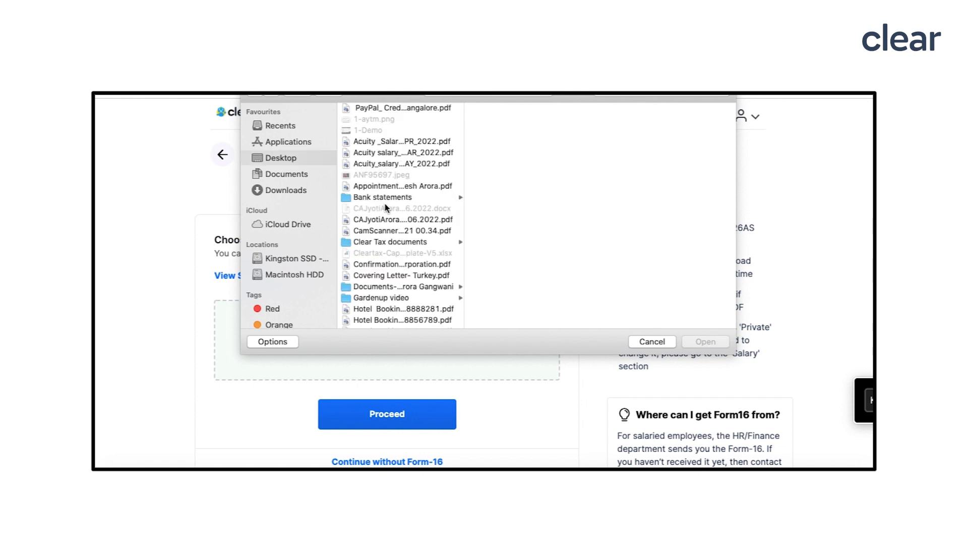
key(s)
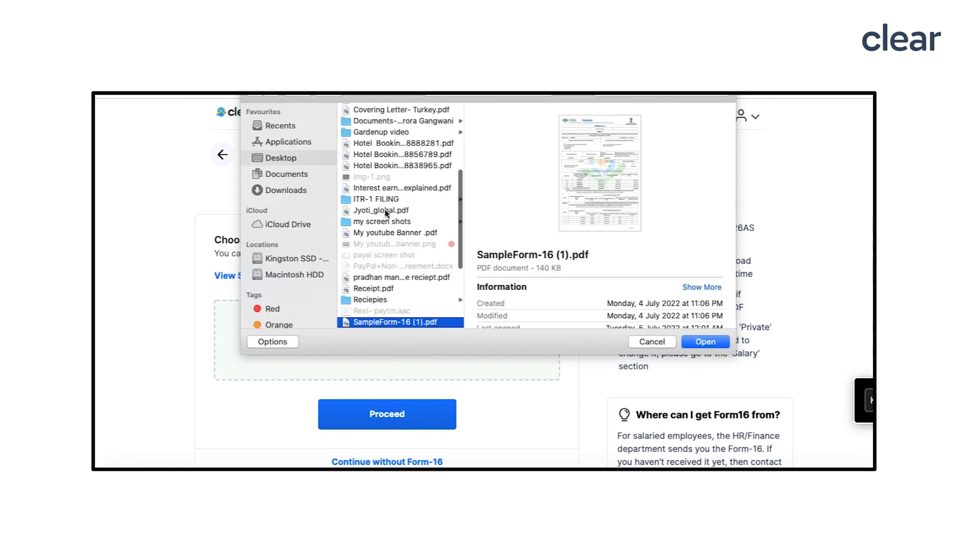
click(713, 343)
- Submit the chosen Form-16, confirm e-filing for the person named in it and view the income and deductions summary
scroll(341, 410, down, 2)
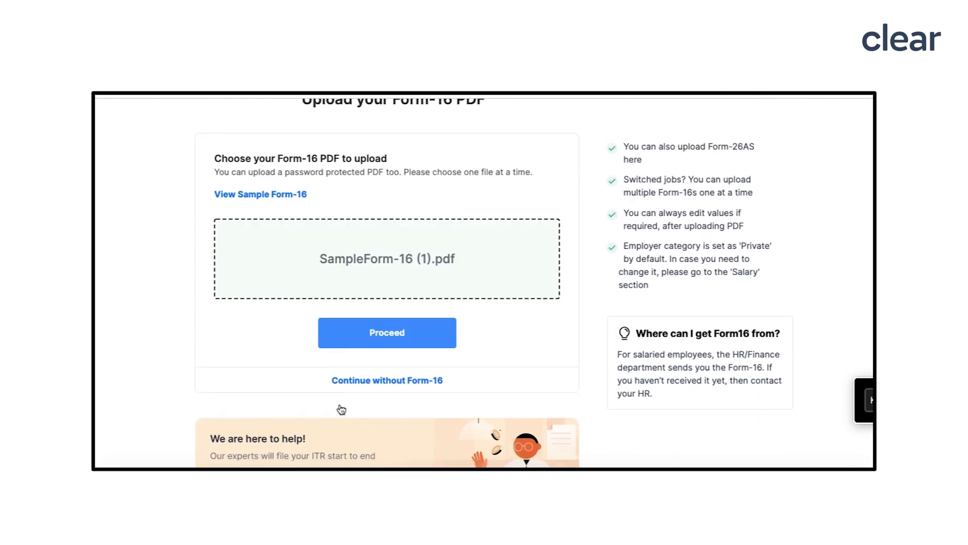
click(379, 343)
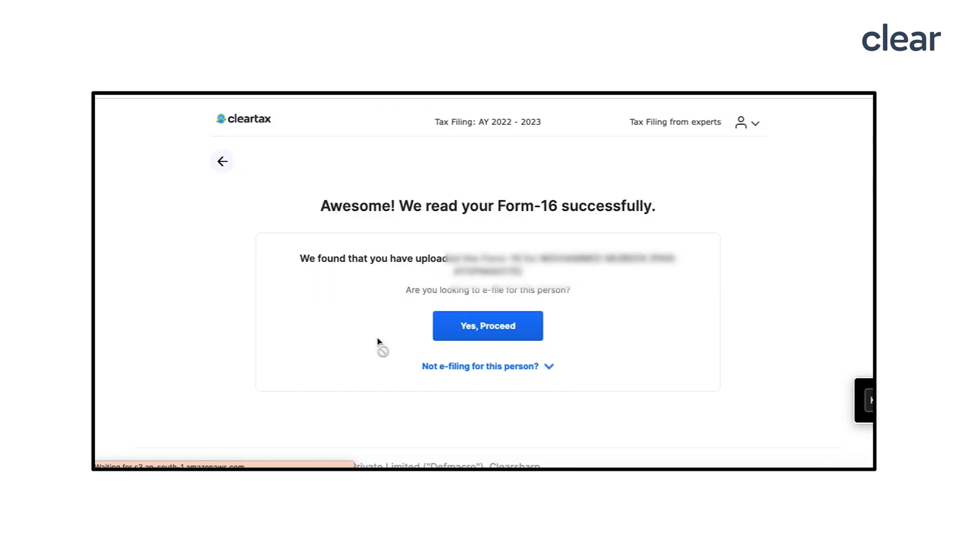
click(502, 336)
scroll(492, 274, down, 3)
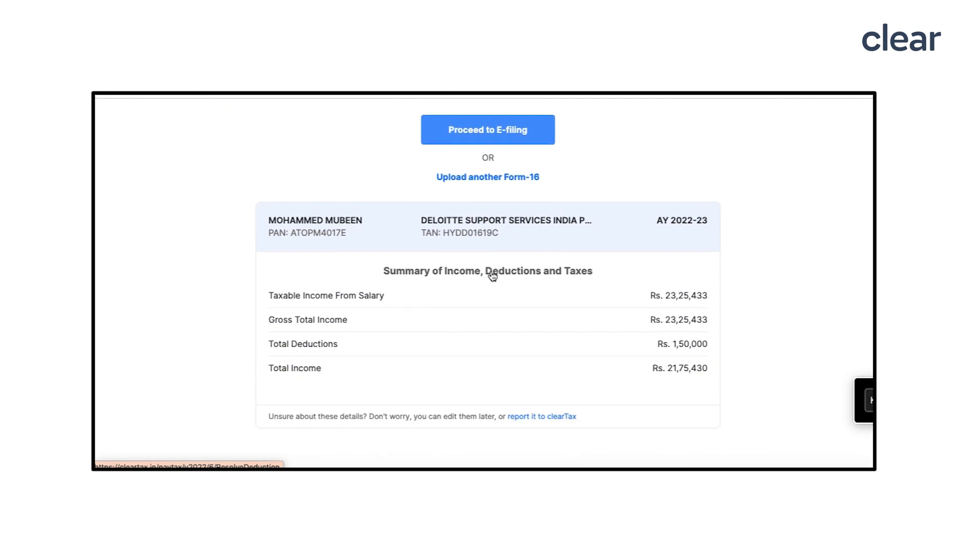
- Proceed to e-filing with the details read from the uploaded Form-16
scroll(493, 242, up, 1)
scroll(491, 271, up, 1)
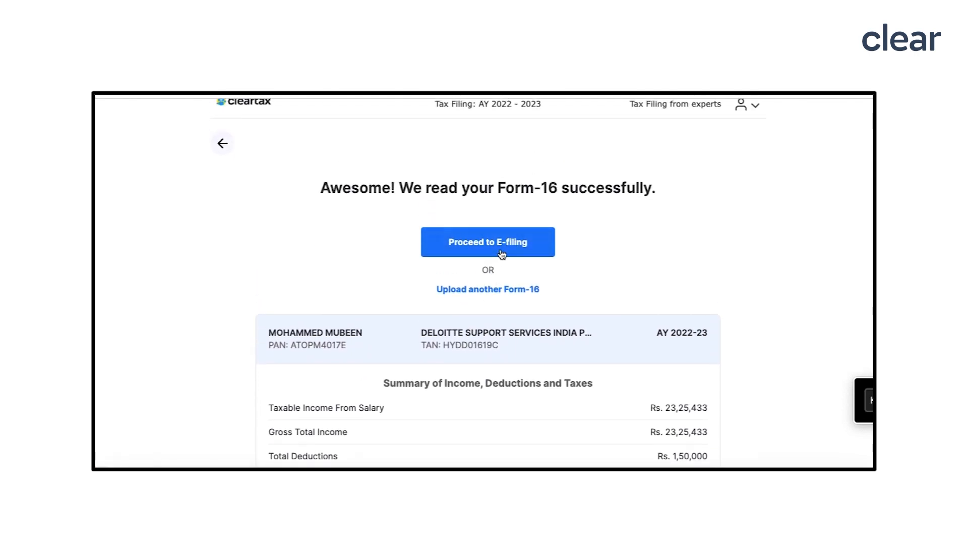
click(503, 253)
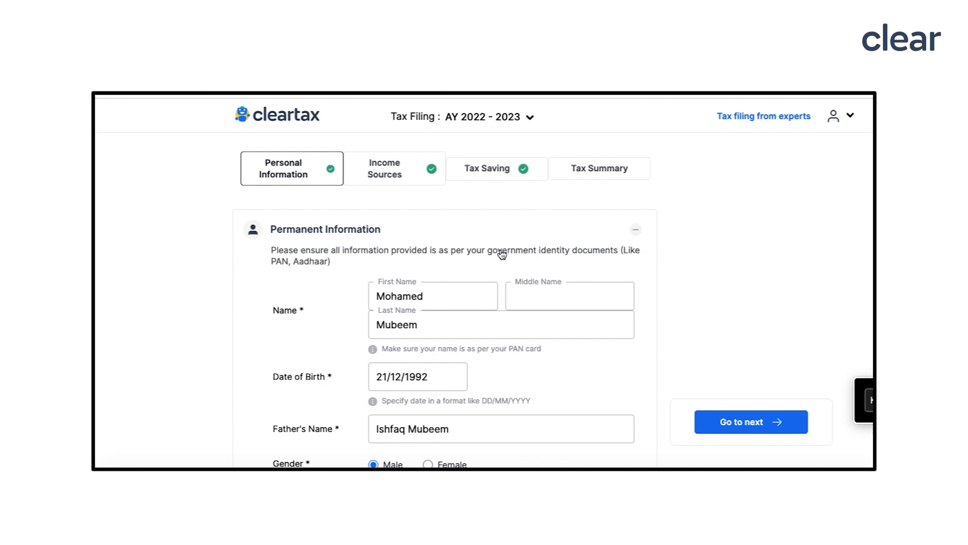
- Review the permanent information, identification and contact details, address and bank account sections of the personal information
scroll(493, 246, down, 4)
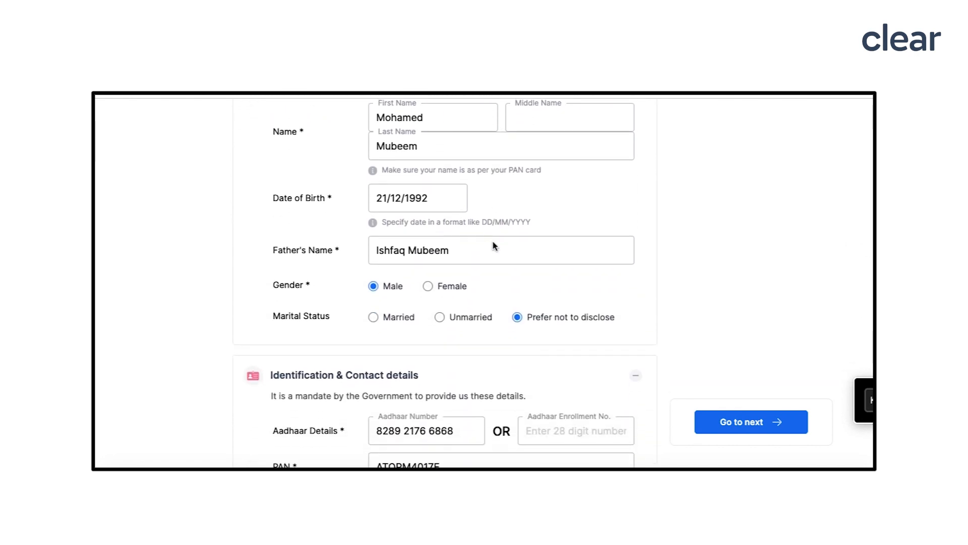
scroll(493, 246, down, 1)
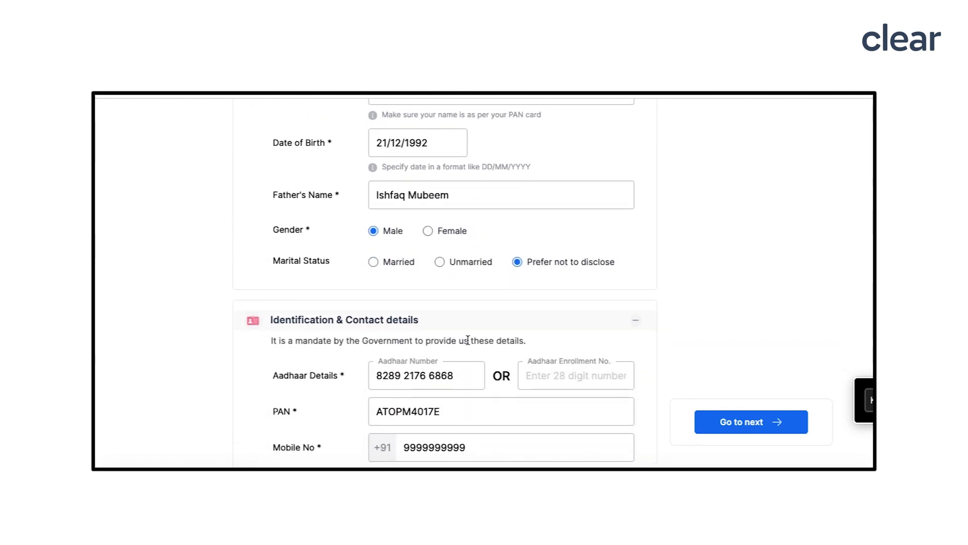
scroll(468, 339, down, 4)
scroll(468, 340, down, 6)
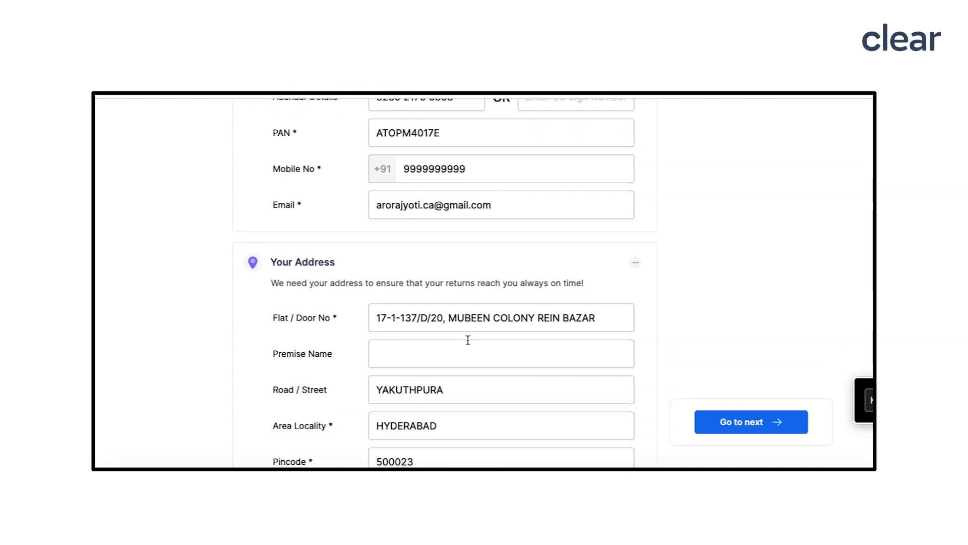
scroll(468, 341, down, 7)
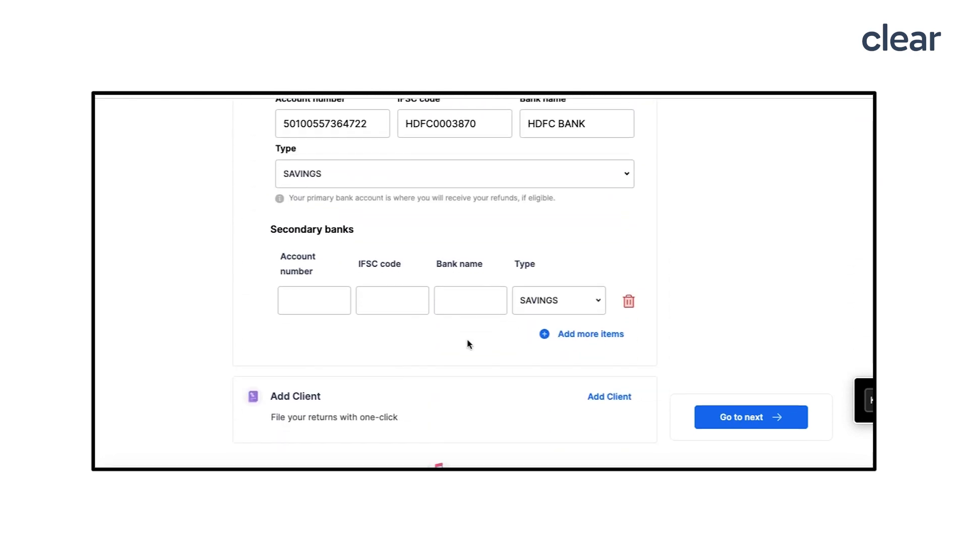
scroll(468, 344, down, 1)
scroll(468, 344, up, 1)
scroll(468, 343, down, 4)
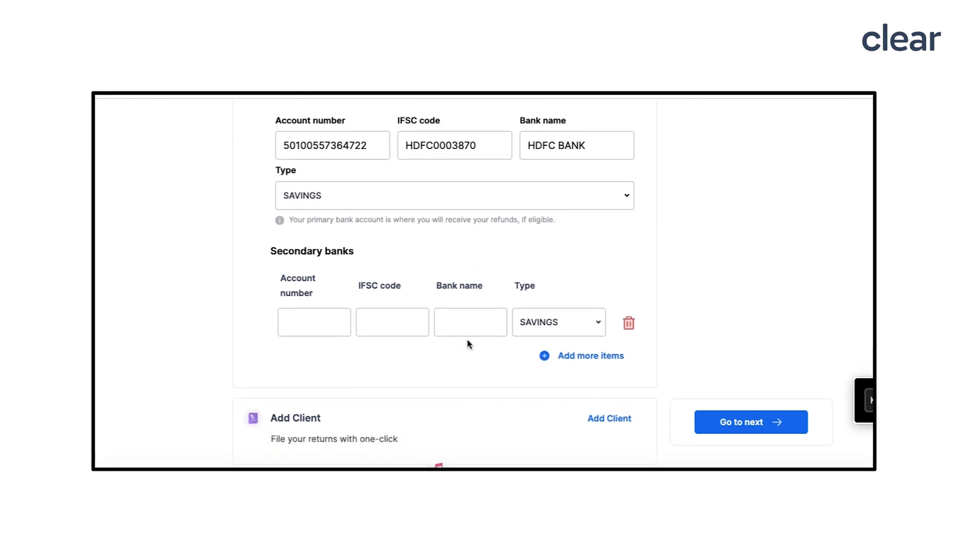
scroll(468, 344, up, 15)
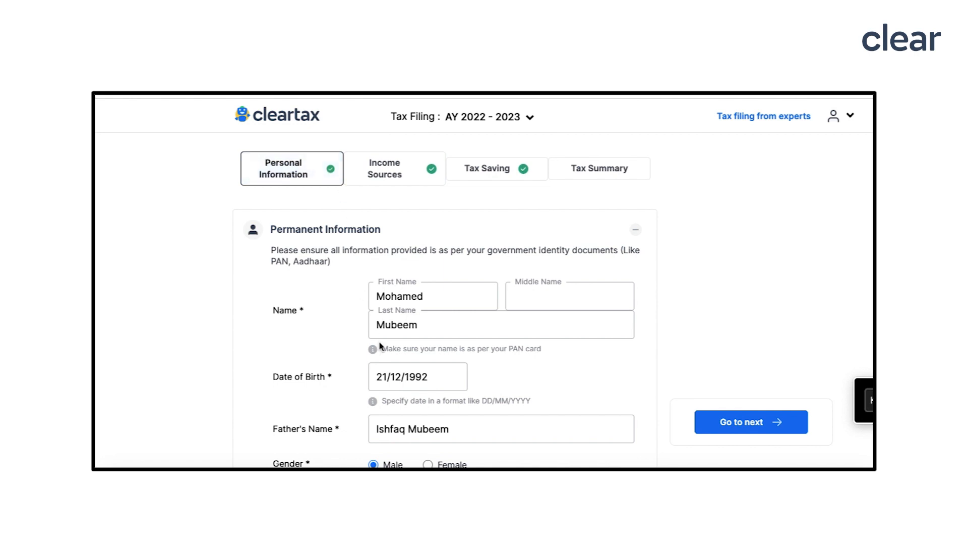
scroll(511, 426, down, 2)
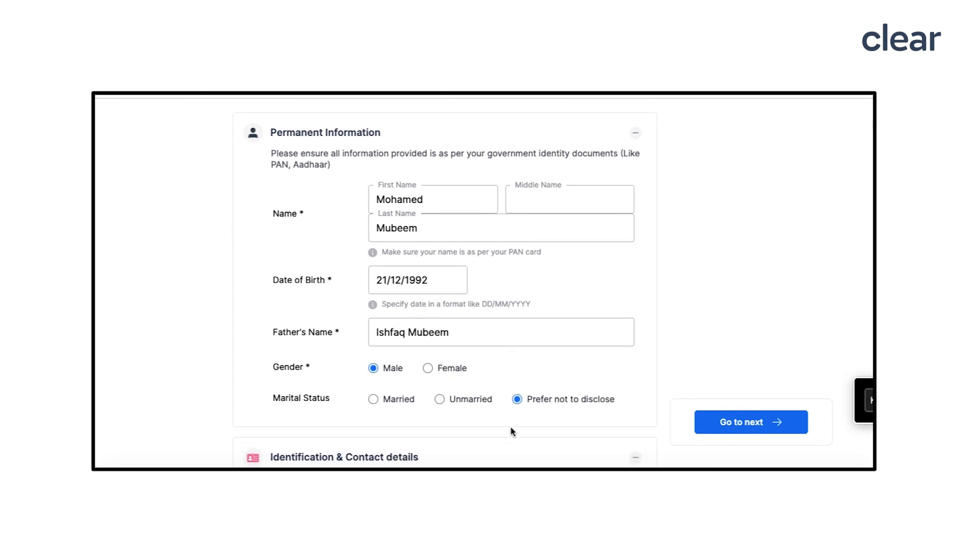
scroll(512, 431, up, 2)
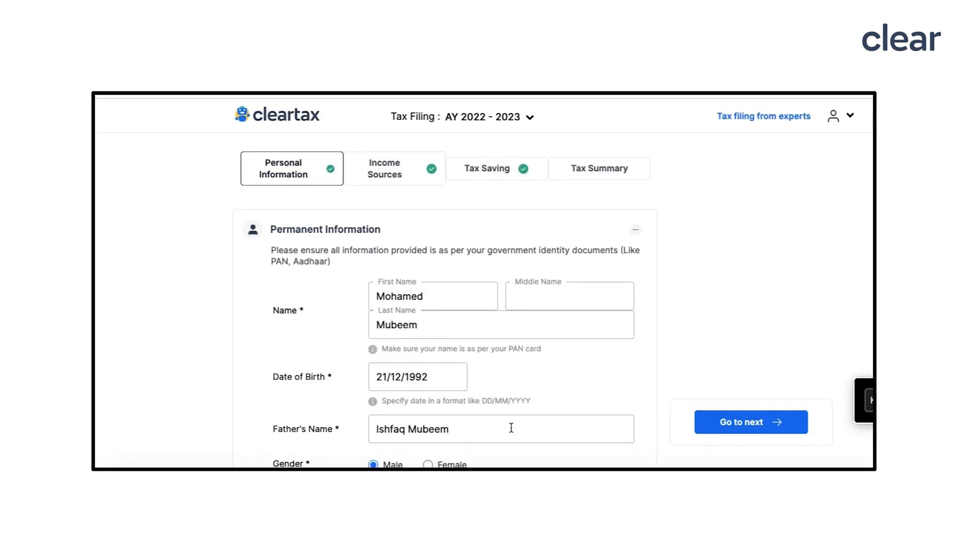
scroll(468, 318, down, 1)
scroll(469, 317, up, 1)
scroll(455, 346, down, 10)
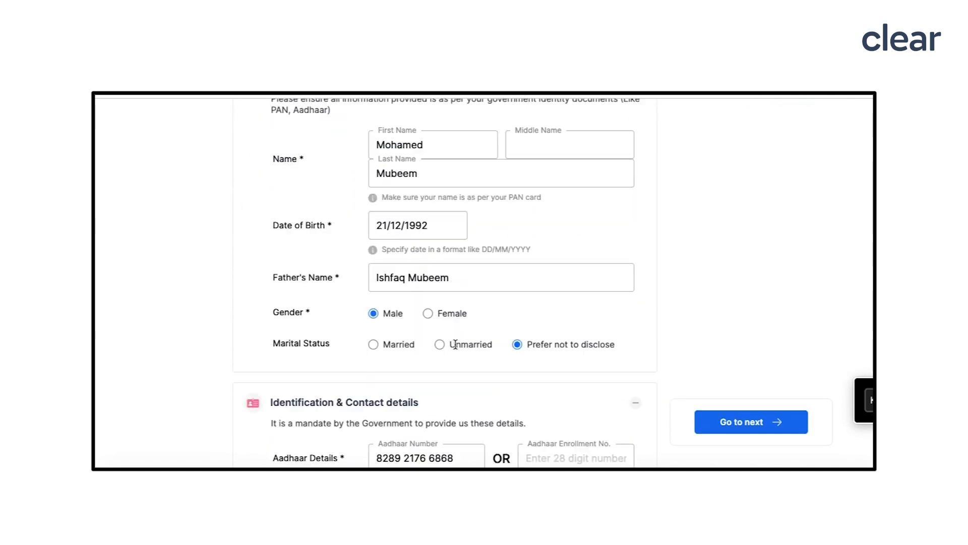
scroll(456, 348, down, 15)
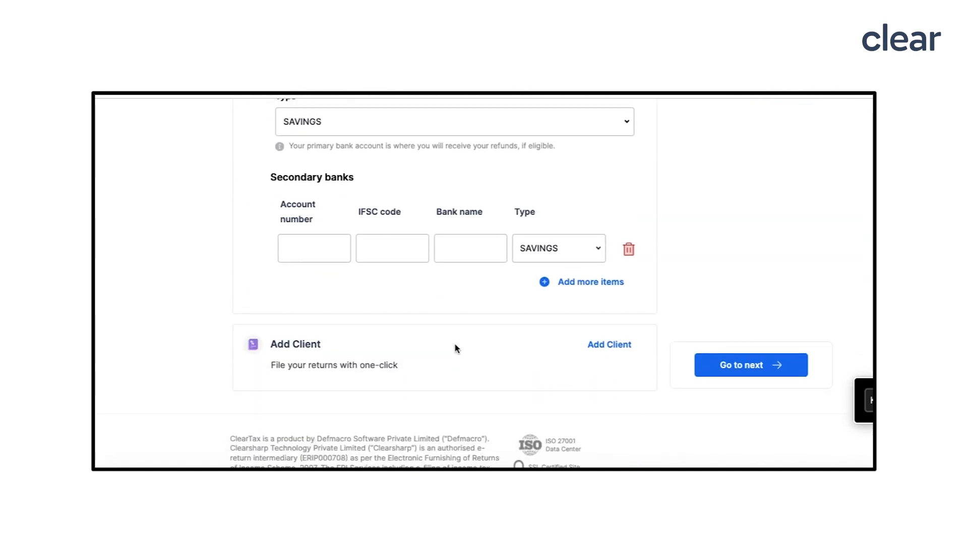
- Open Income Sources and look over the salary, house property, other, capital gain and business income sections
scroll(454, 343, up, 20)
click(397, 172)
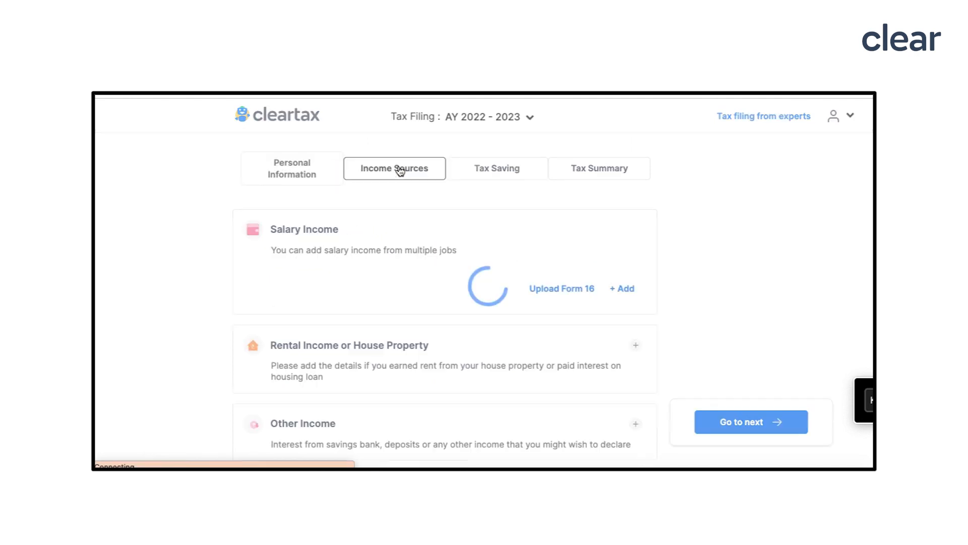
scroll(389, 281, down, 1)
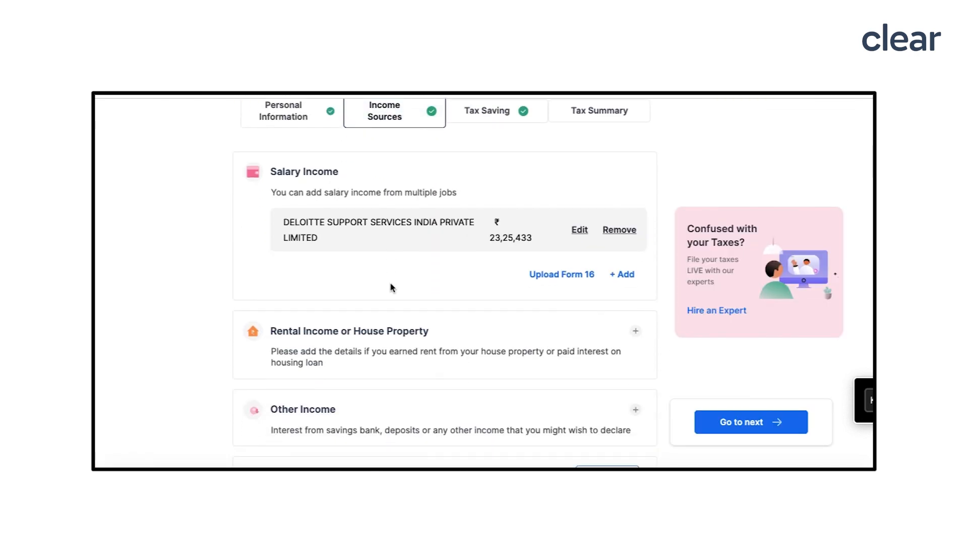
scroll(369, 371, down, 4)
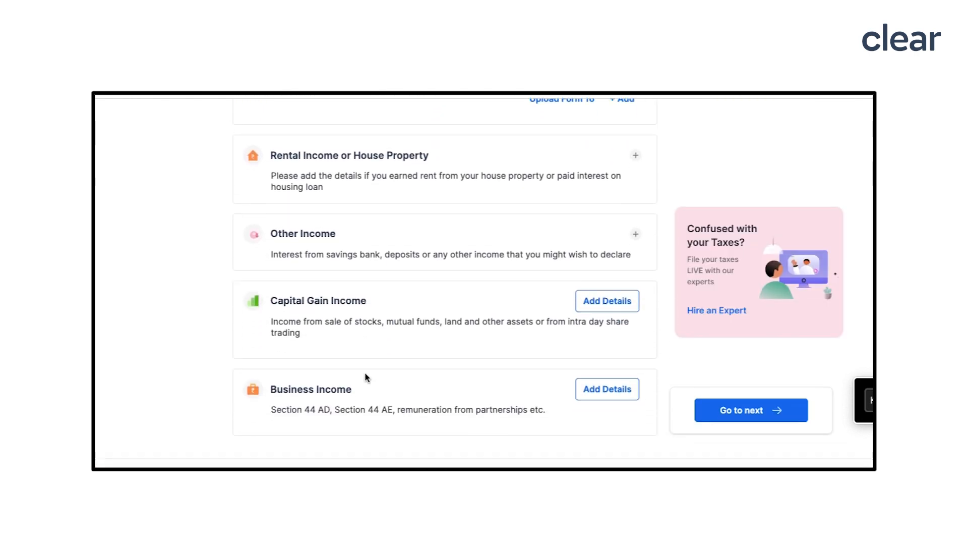
scroll(374, 336, up, 6)
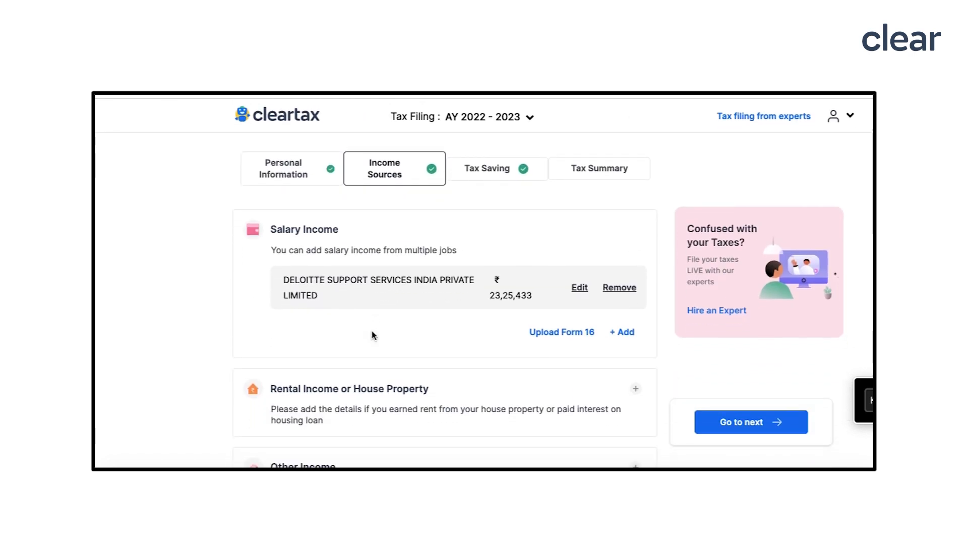
scroll(374, 336, down, 6)
scroll(372, 335, up, 2)
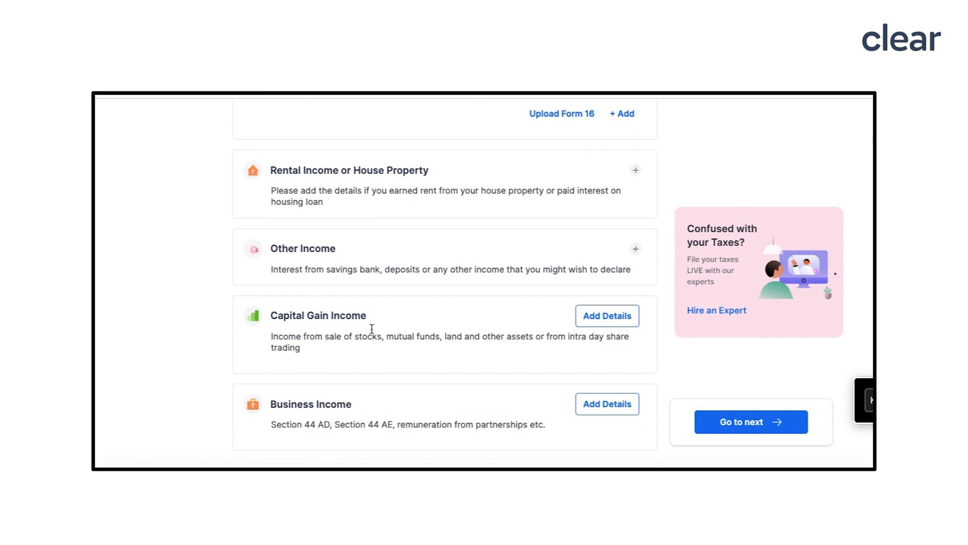
scroll(374, 403, up, 4)
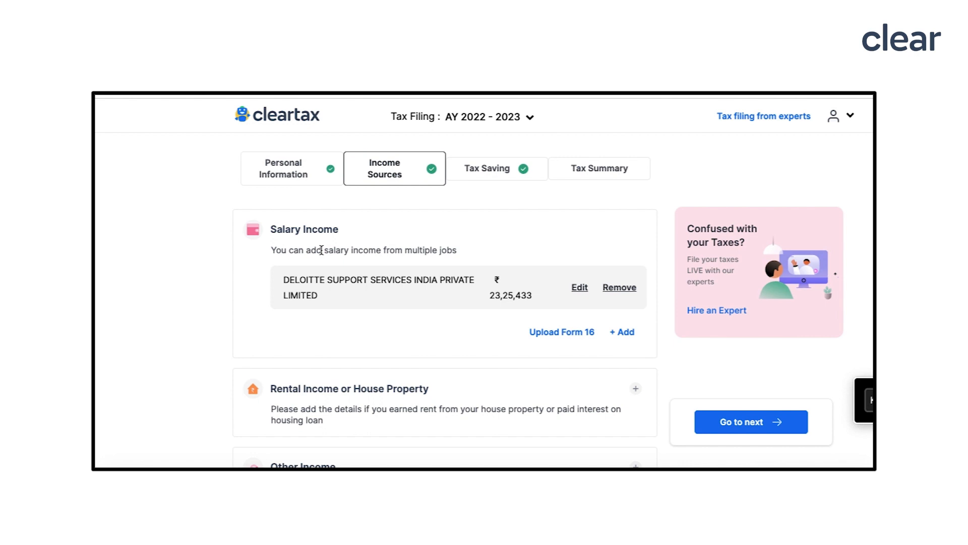
scroll(322, 251, down, 4)
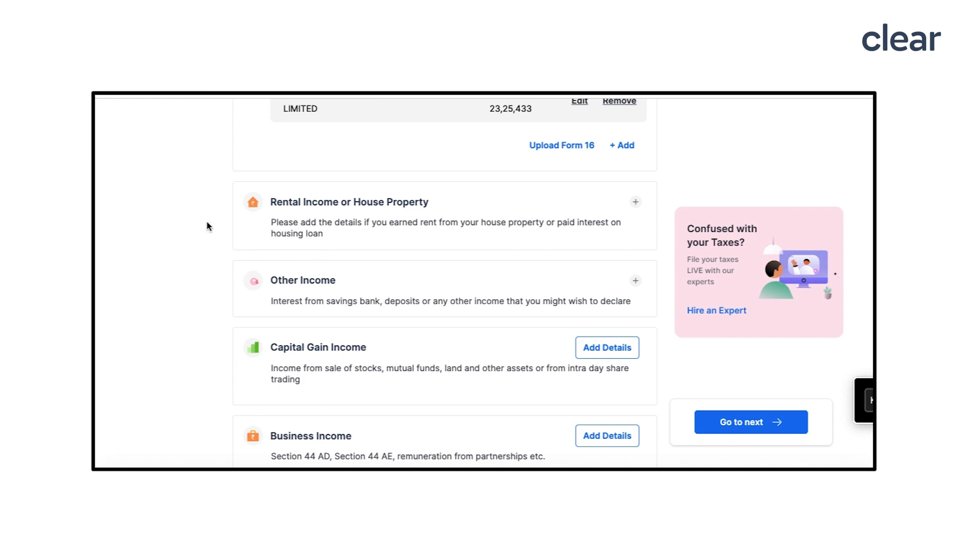
scroll(416, 240, up, 4)
scroll(416, 240, down, 1)
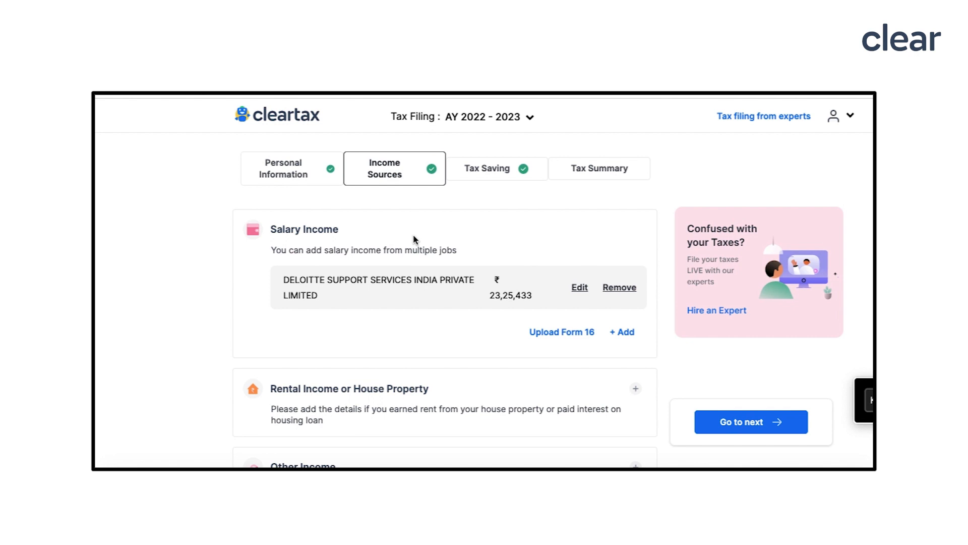
scroll(438, 278, down, 1)
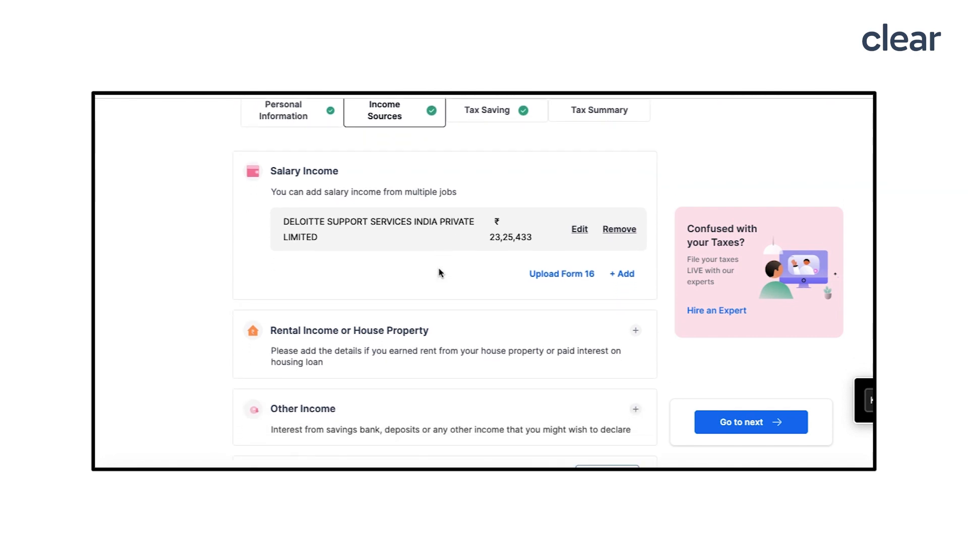
scroll(439, 273, up, 1)
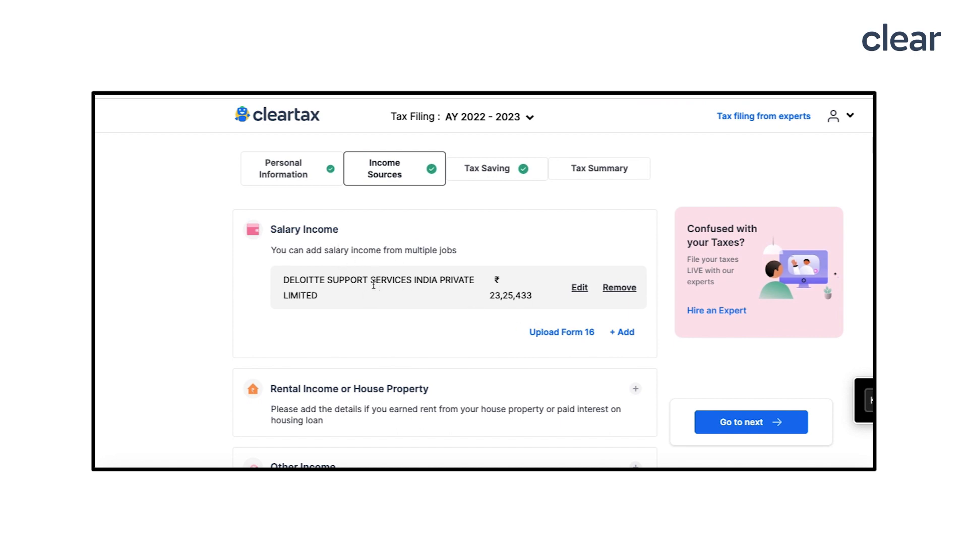
- Open the Deloitte salary entry, review its TDS details, gross salary, exemptions and deductions, and return to the income sources
scroll(395, 285, down, 1)
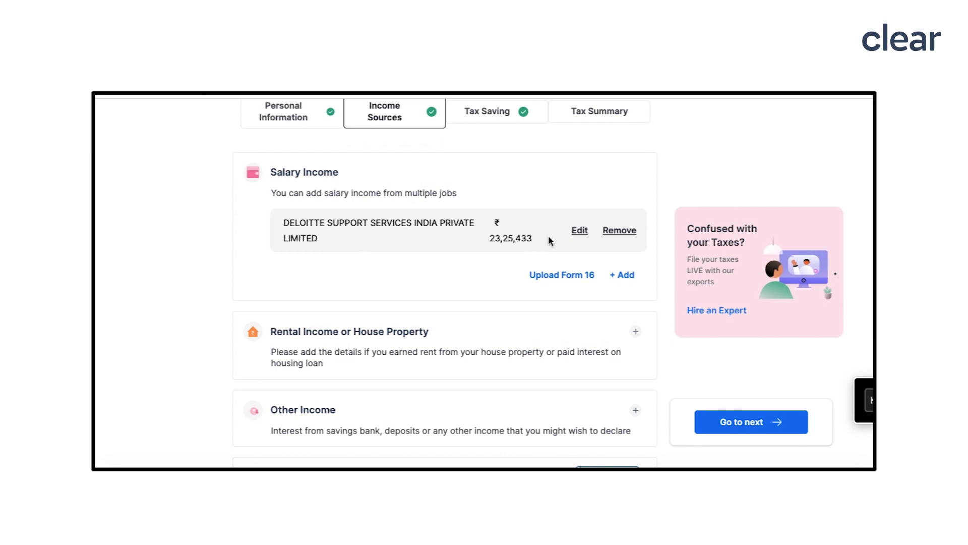
click(580, 231)
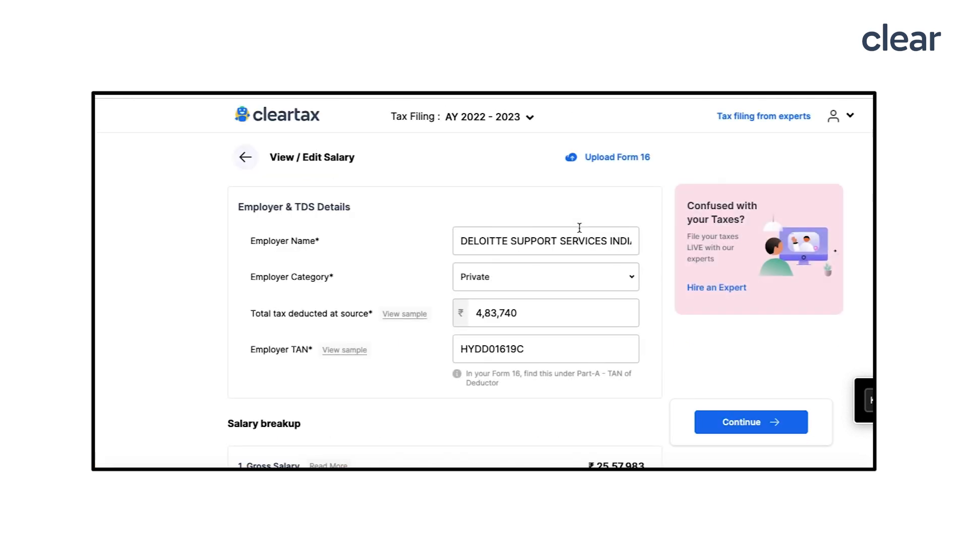
scroll(519, 281, down, 2)
scroll(521, 283, down, 3)
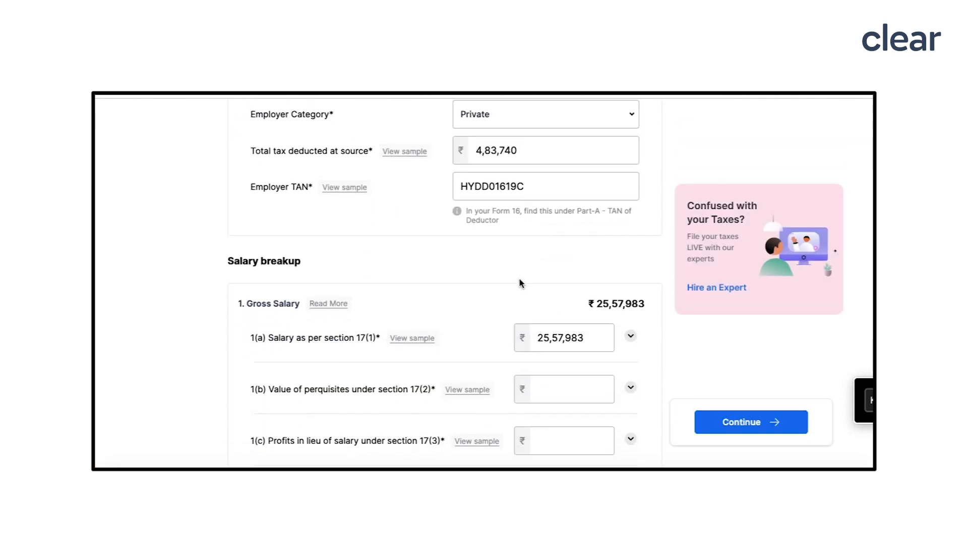
scroll(522, 283, down, 4)
scroll(522, 283, up, 3)
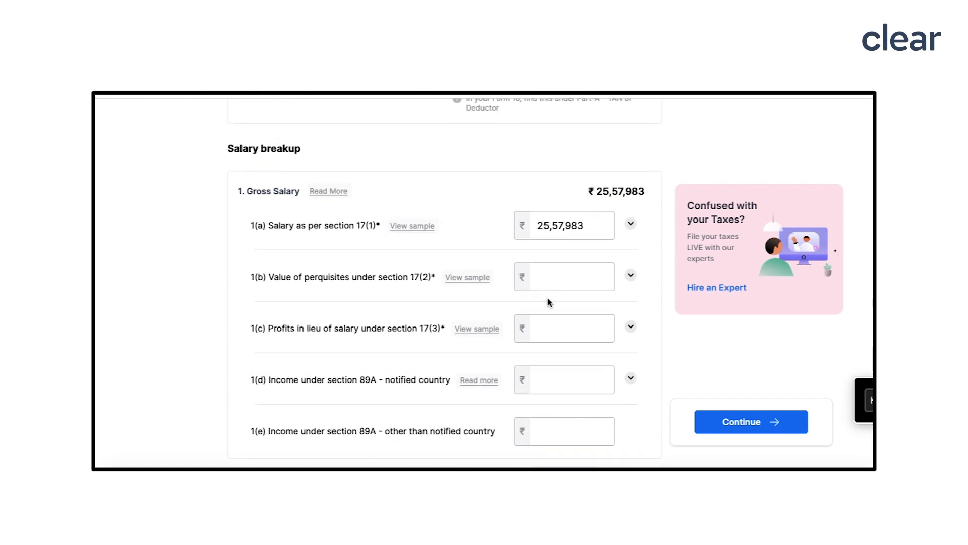
scroll(557, 454, down, 6)
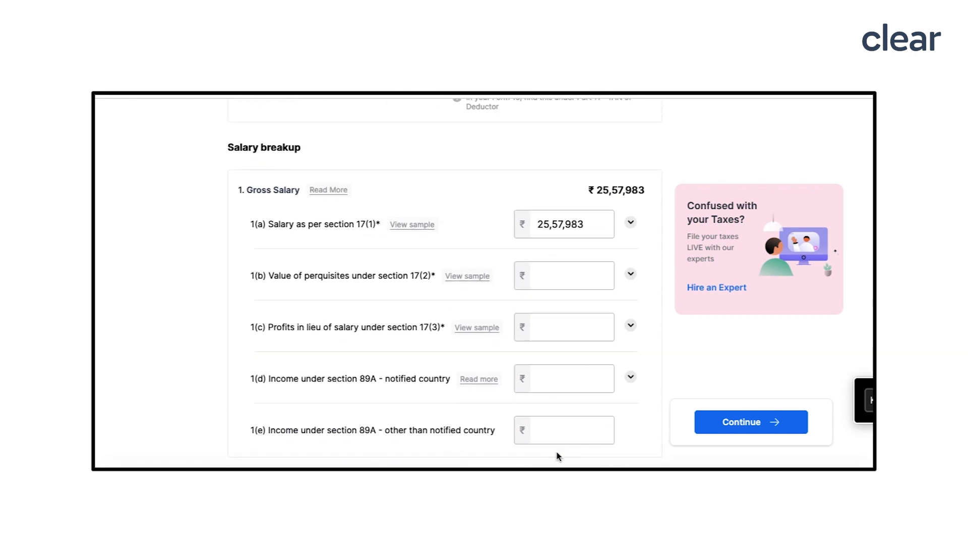
scroll(558, 454, down, 2)
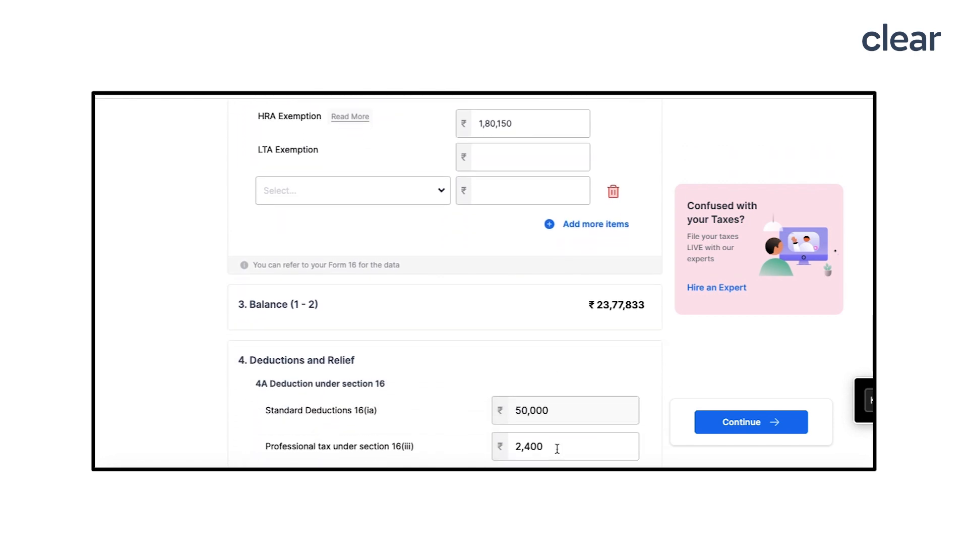
scroll(558, 451, down, 5)
scroll(558, 451, up, 1)
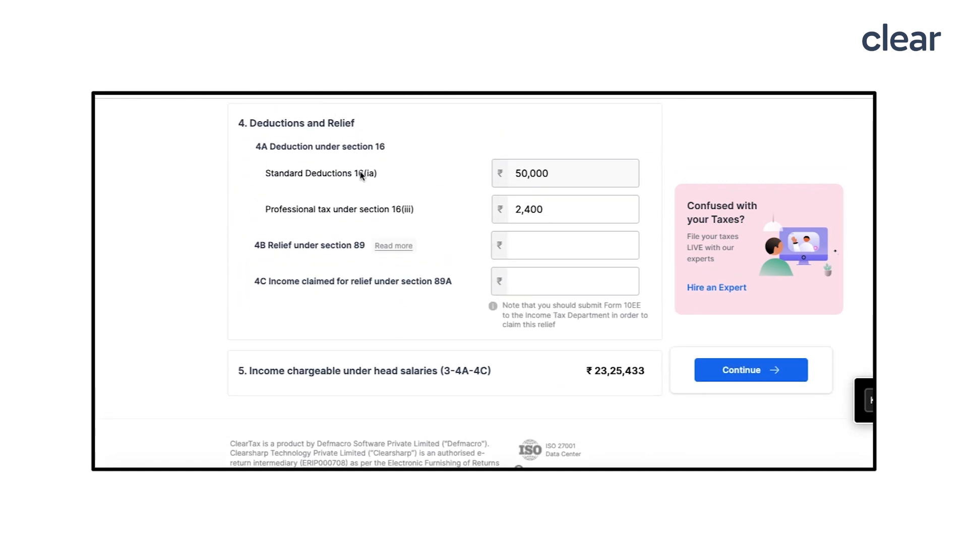
scroll(554, 349, down, 2)
scroll(553, 349, up, 18)
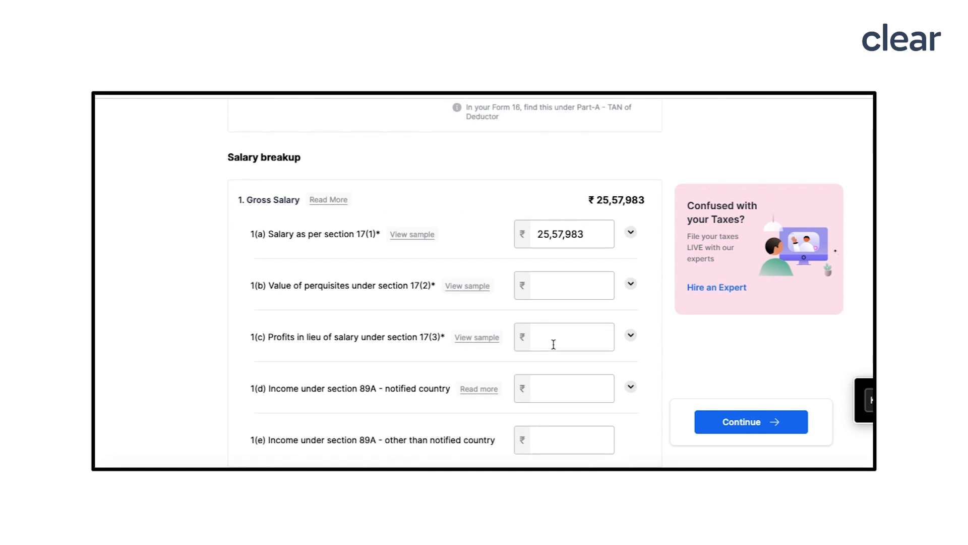
scroll(554, 344, down, 11)
scroll(554, 344, down, 7)
scroll(553, 346, up, 18)
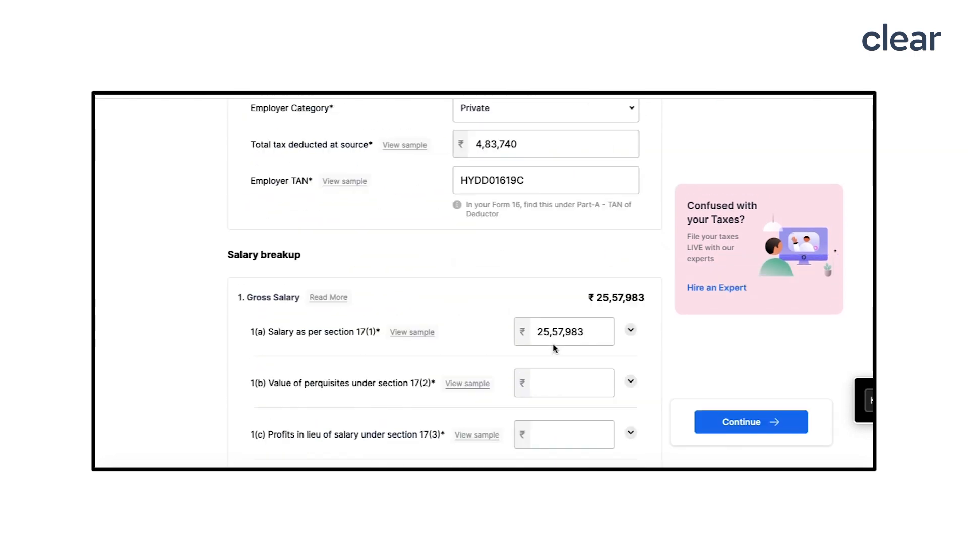
click(257, 158)
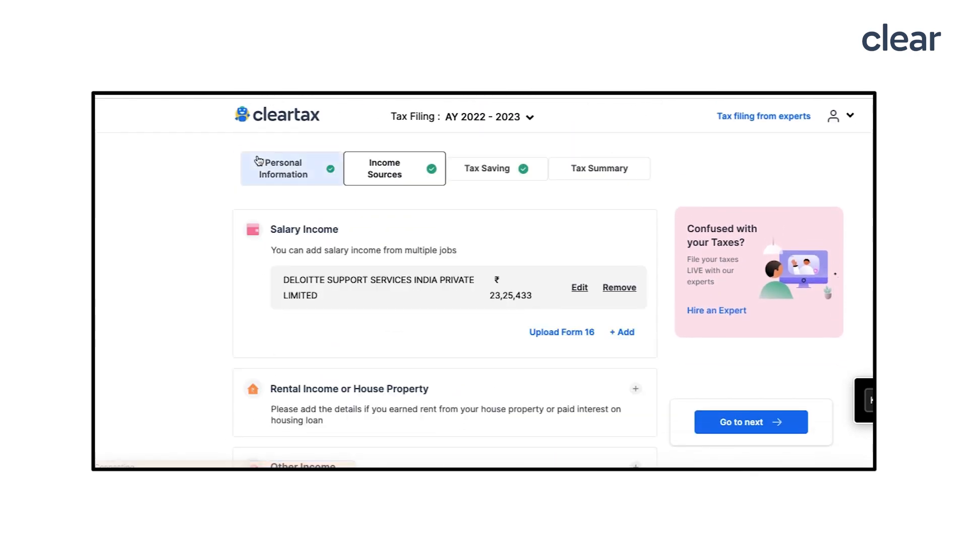
- Expand Other Income and look over its interest, agricultural, exempt and any other income categories
scroll(583, 385, down, 1)
scroll(438, 365, down, 4)
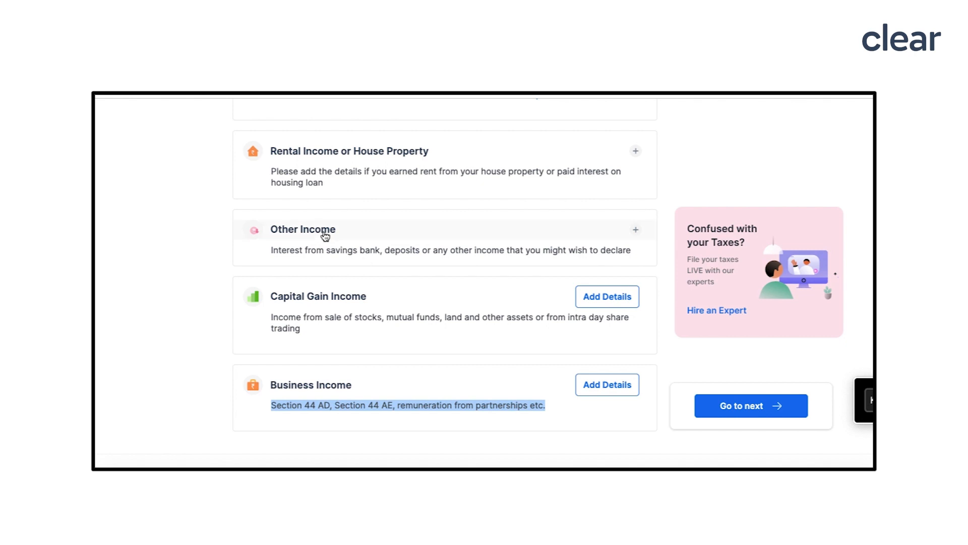
click(636, 231)
scroll(439, 291, down, 2)
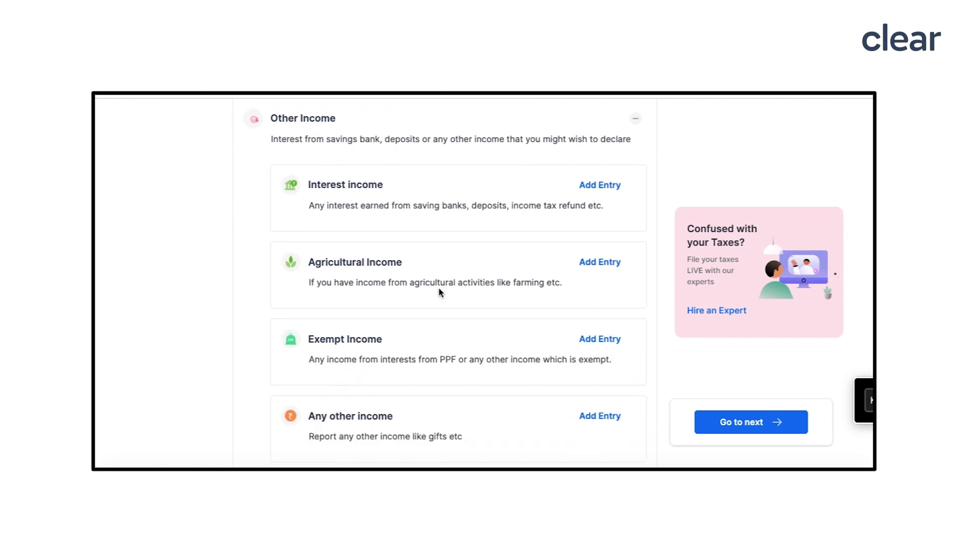
scroll(440, 287, down, 1)
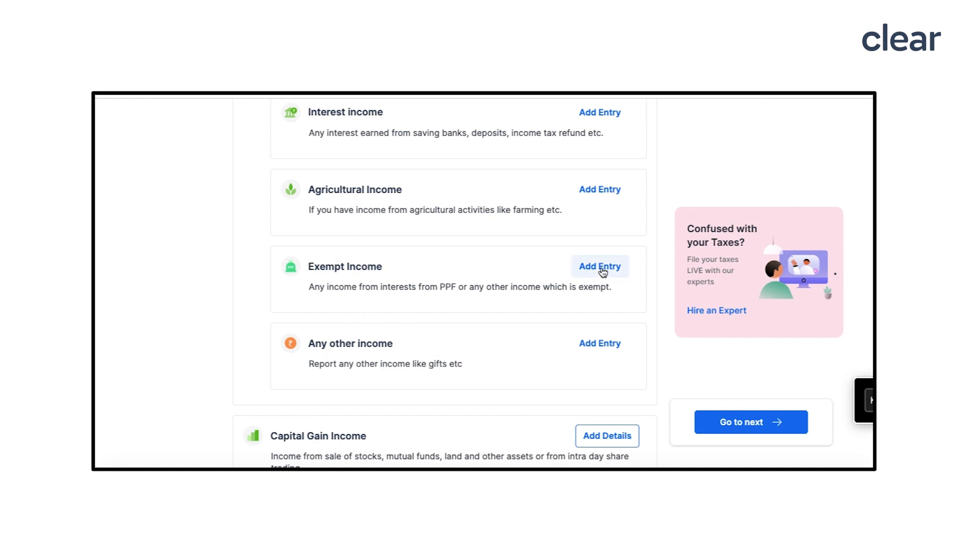
- Open the interest income entry, review its savings bank, deposit and PF interest sections, and return to the income sources
click(599, 117)
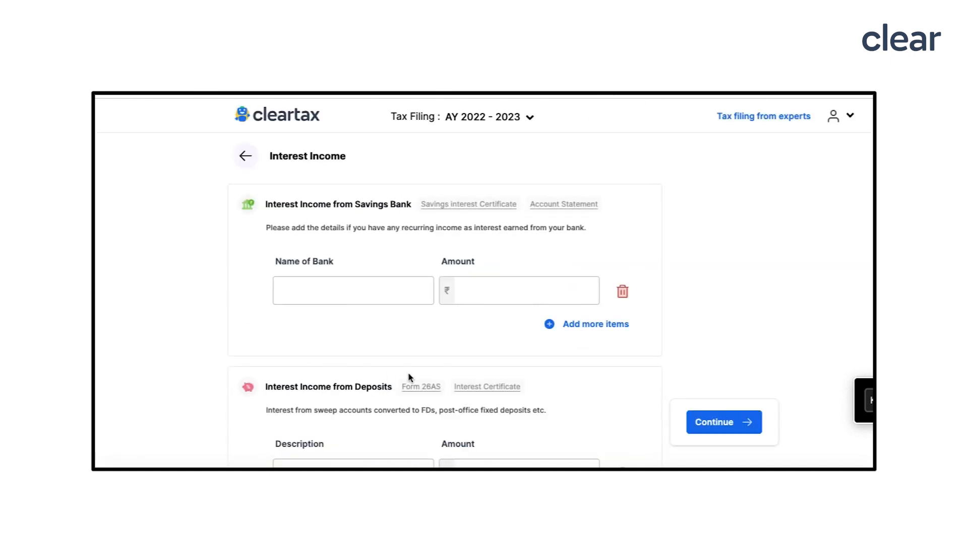
scroll(410, 376, down, 2)
scroll(409, 377, down, 3)
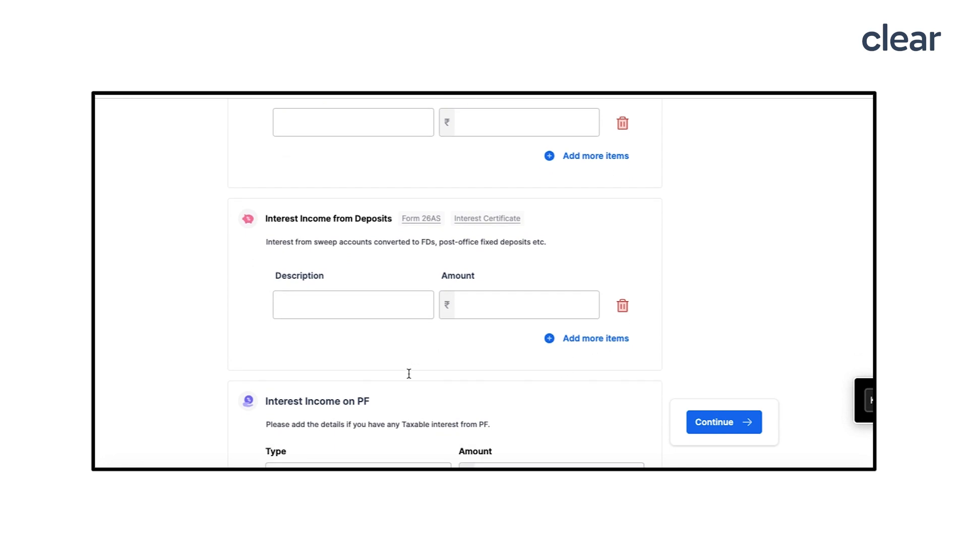
scroll(409, 374, up, 4)
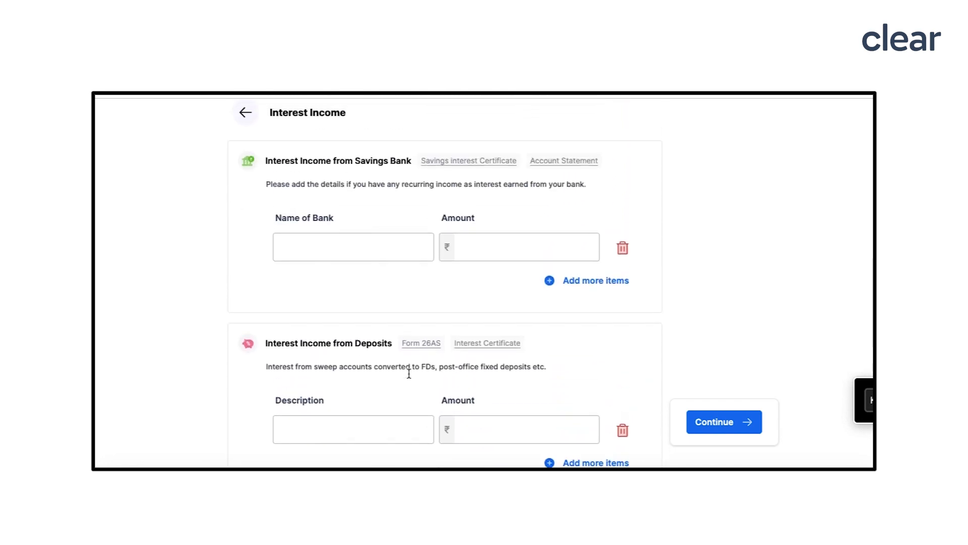
scroll(409, 373, down, 5)
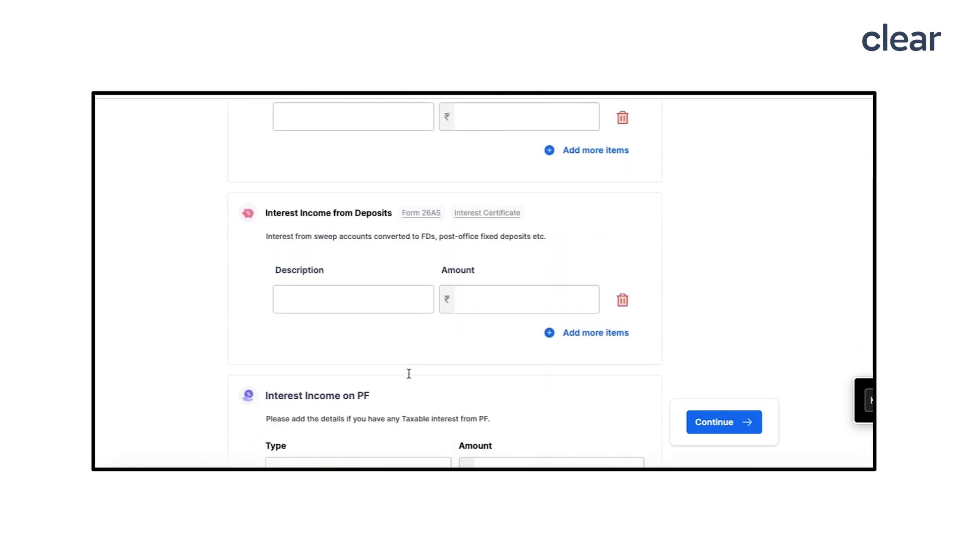
scroll(441, 375, up, 5)
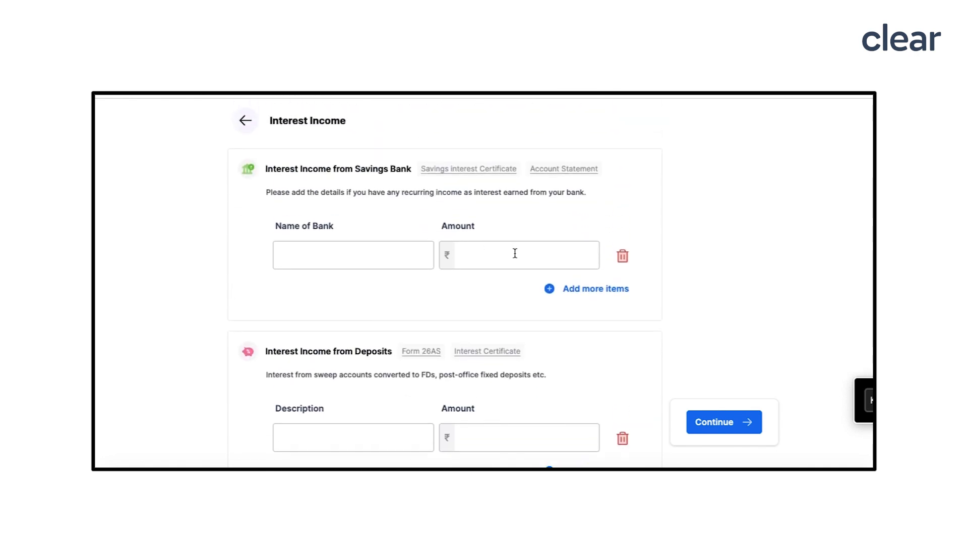
click(244, 121)
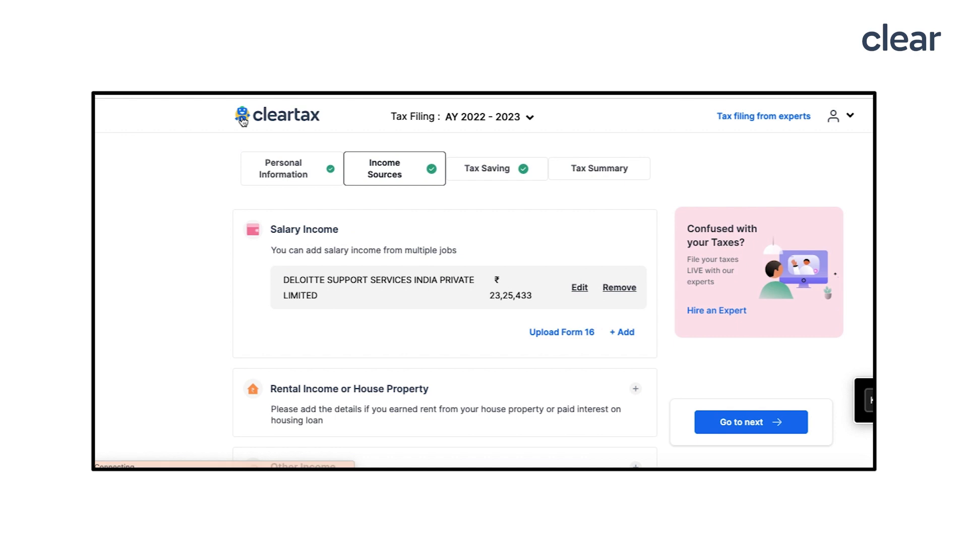
scroll(510, 307, down, 7)
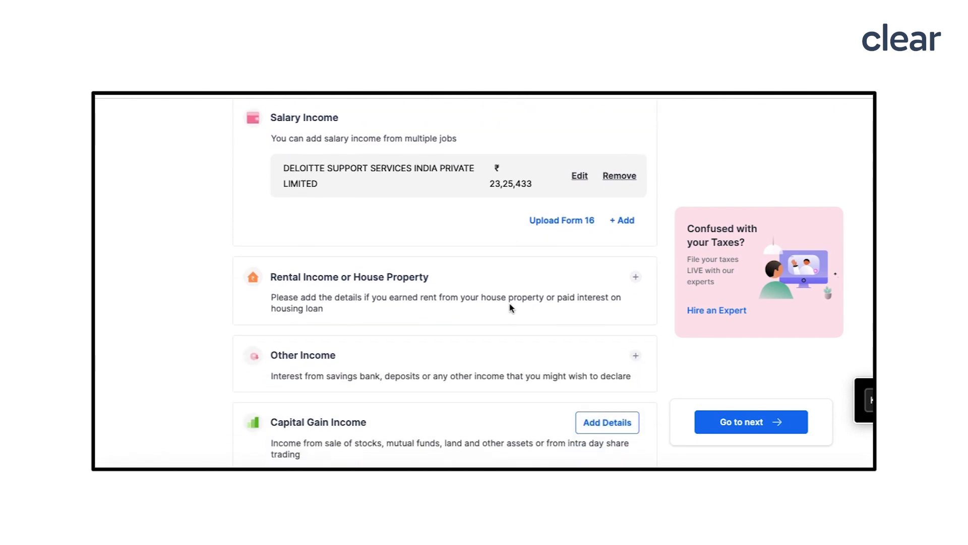
scroll(510, 308, up, 7)
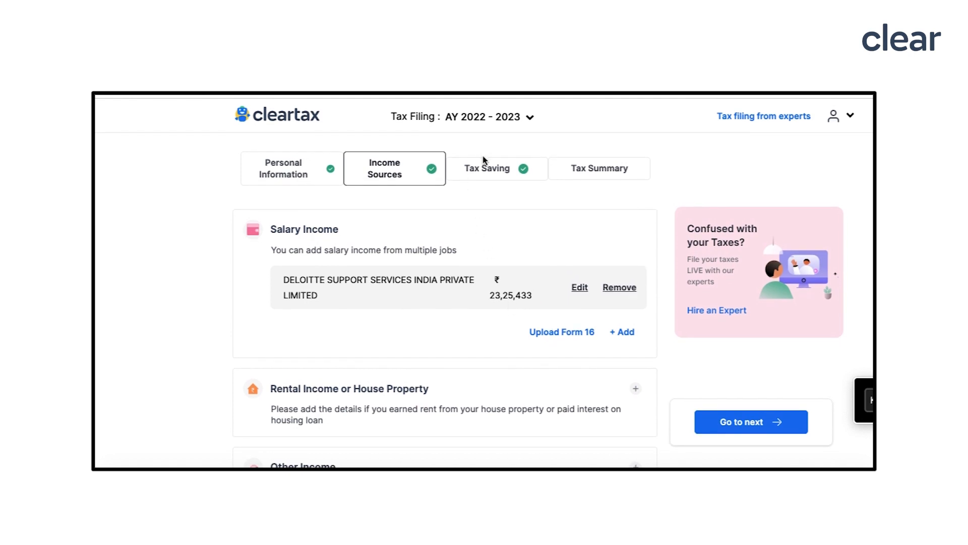
- Open Tax Saving and review the popular deductions under sections 80C, 80D, 80TTA, 80CCC and 80CCD
click(489, 183)
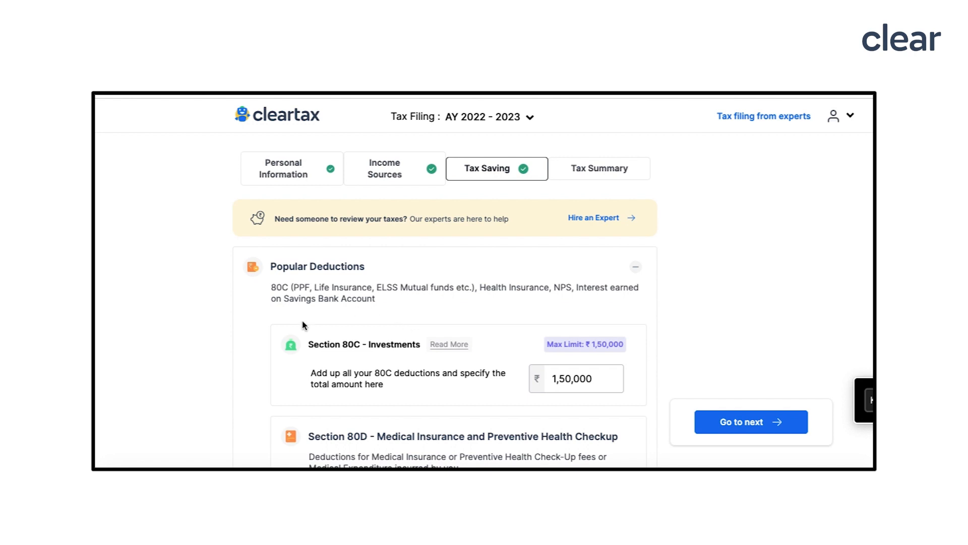
scroll(443, 396, down, 2)
scroll(444, 398, up, 2)
scroll(422, 390, down, 3)
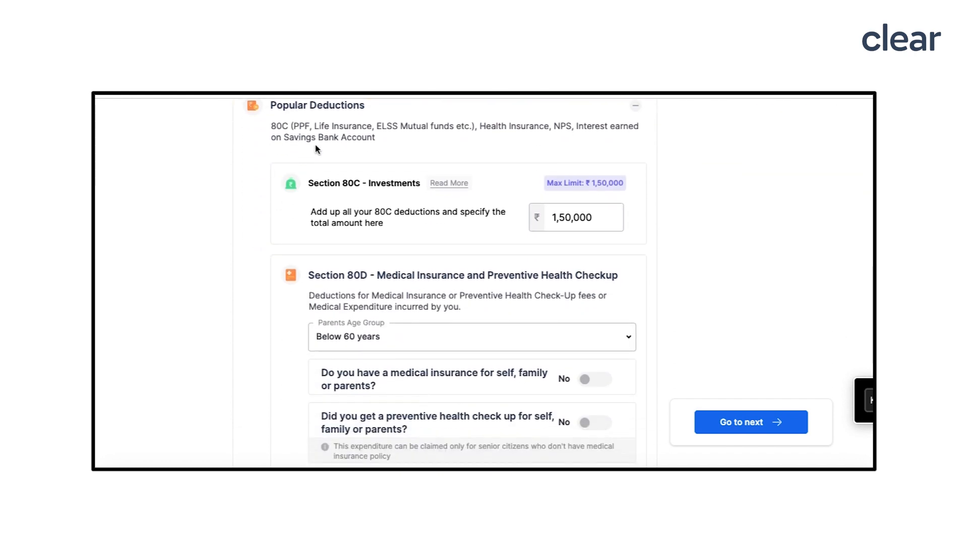
scroll(368, 212, down, 4)
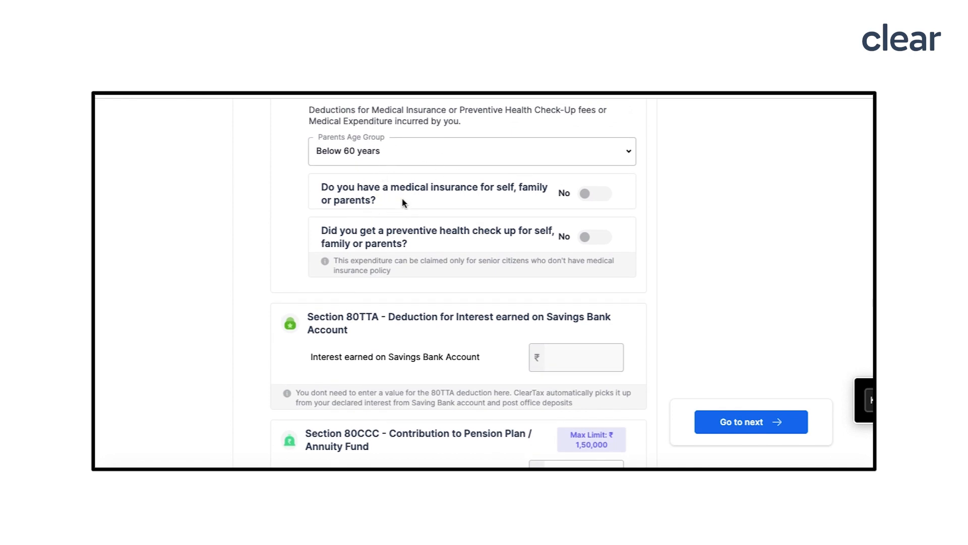
scroll(429, 218, up, 2)
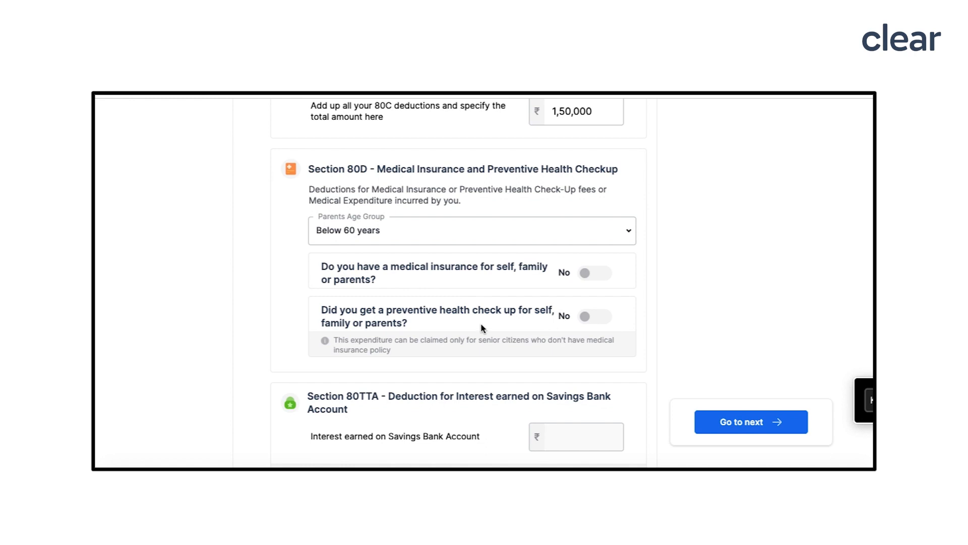
scroll(482, 327, down, 5)
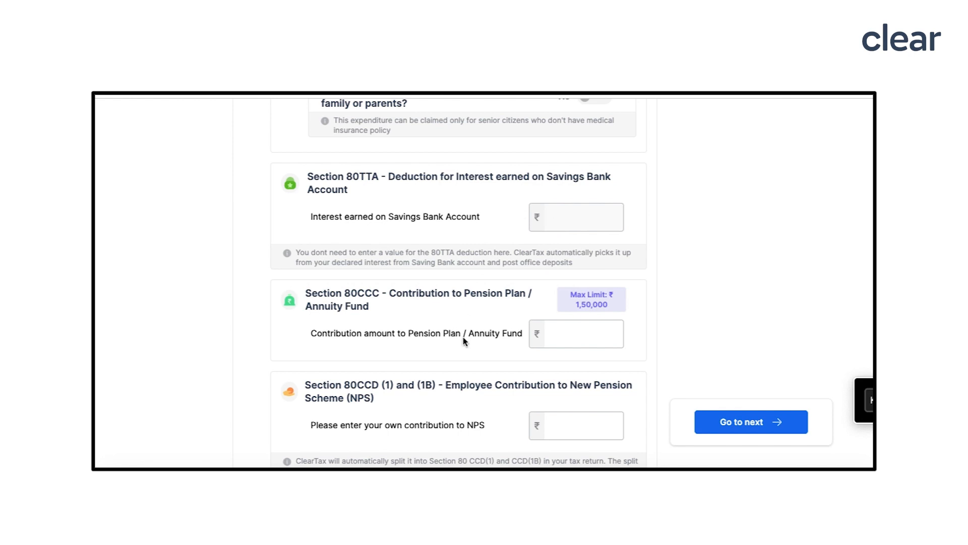
scroll(466, 347, down, 2)
scroll(465, 347, down, 7)
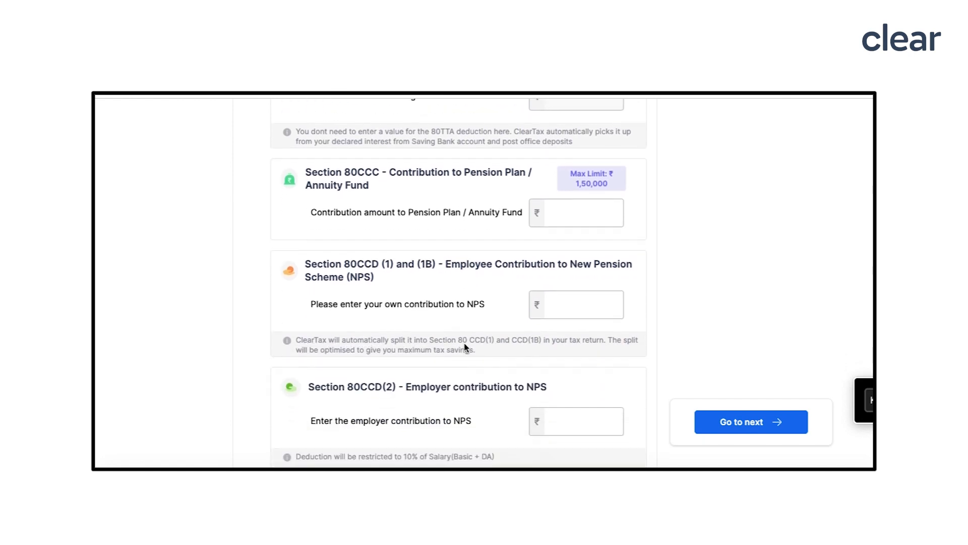
- Look over More Deductions, covering charitable donations (80G), education loan (80E), house rent (80GG) and research donations (80GGA)
scroll(465, 347, down, 3)
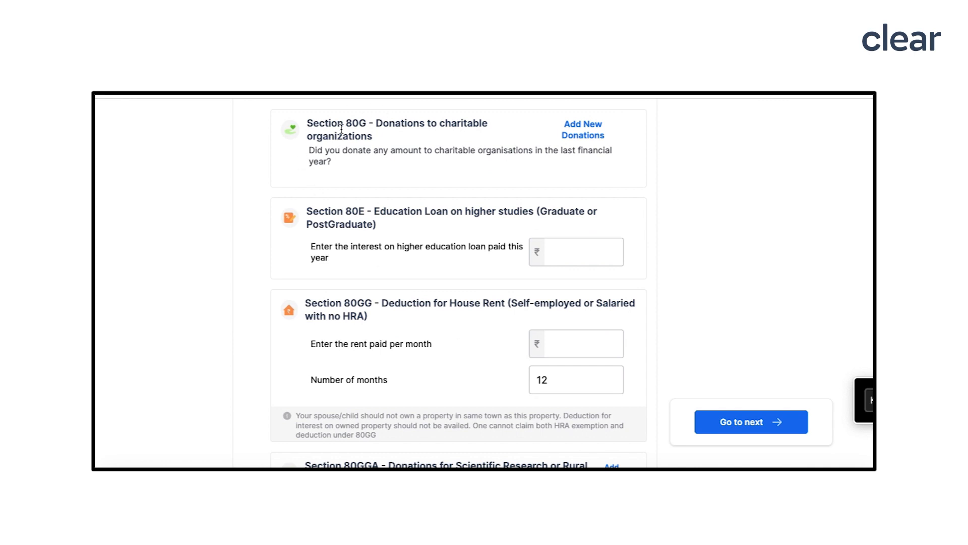
scroll(398, 192, up, 2)
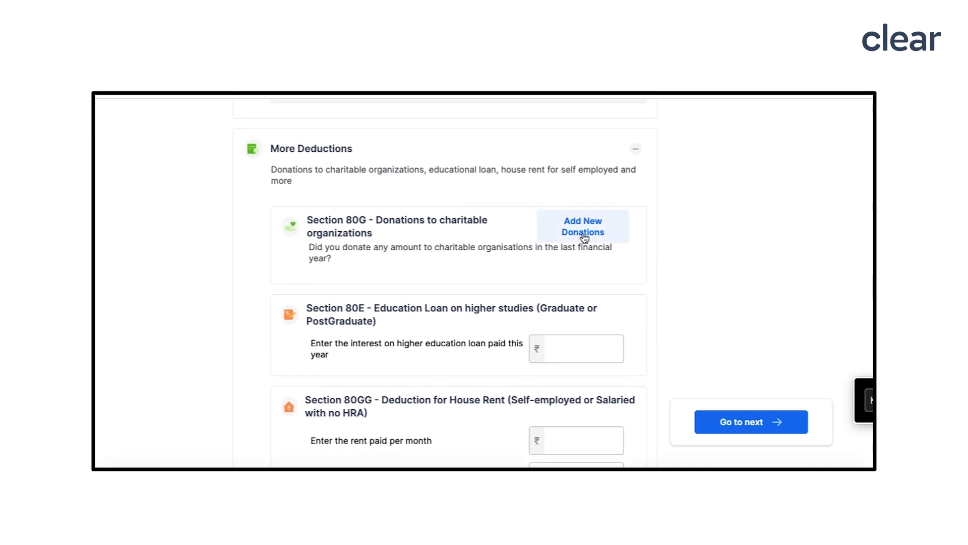
scroll(425, 352, down, 5)
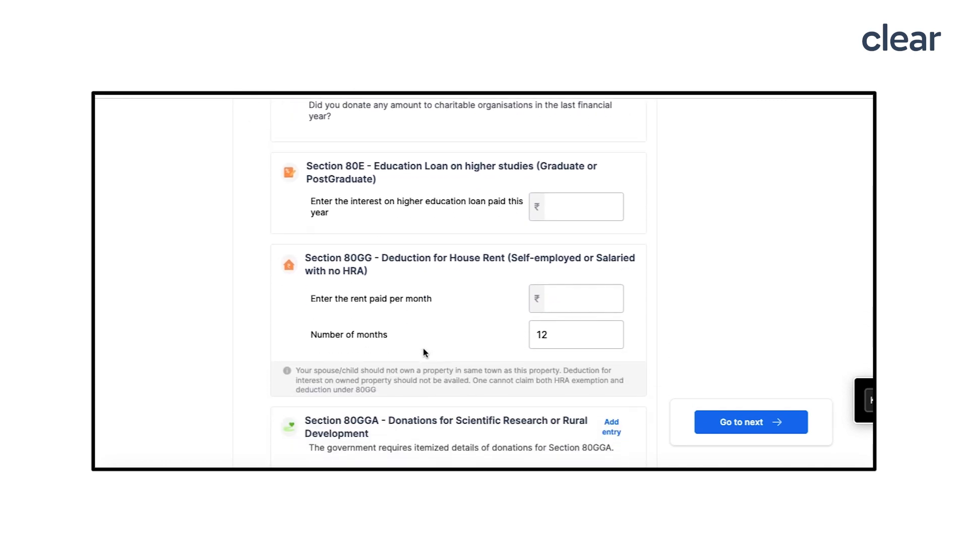
scroll(425, 352, down, 5)
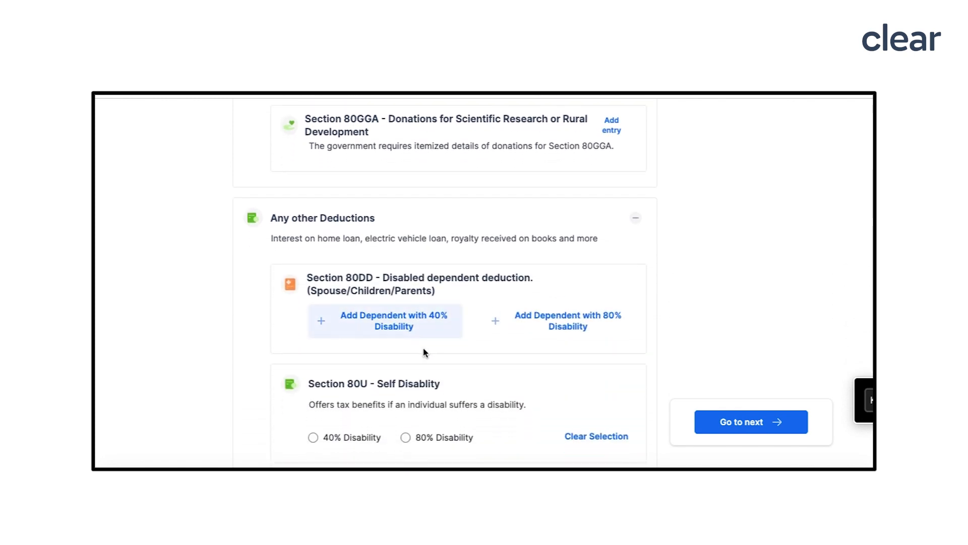
- Review Any other Deductions, from disability, home loan and electric vehicle loan sections through to specified disease treatment under 80DDB
scroll(424, 352, up, 3)
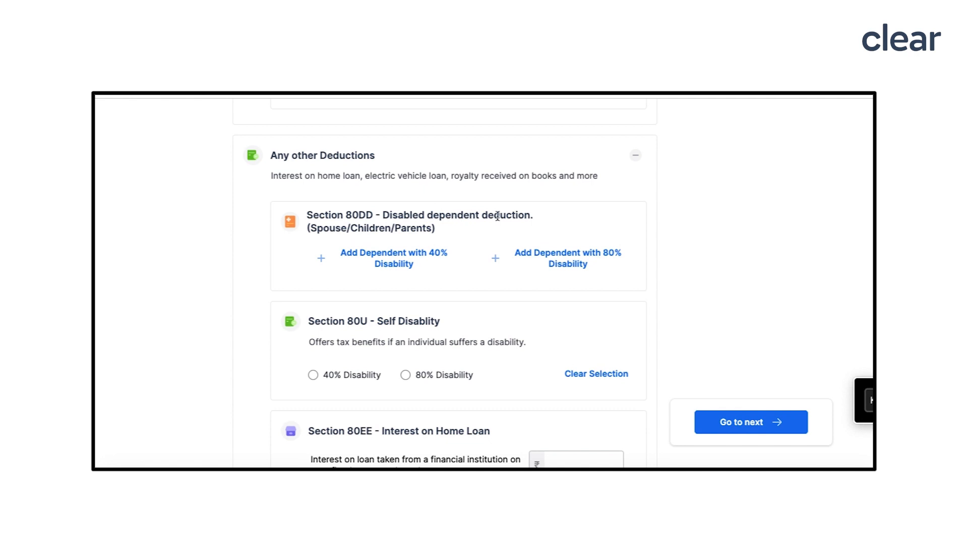
scroll(509, 276, down, 2)
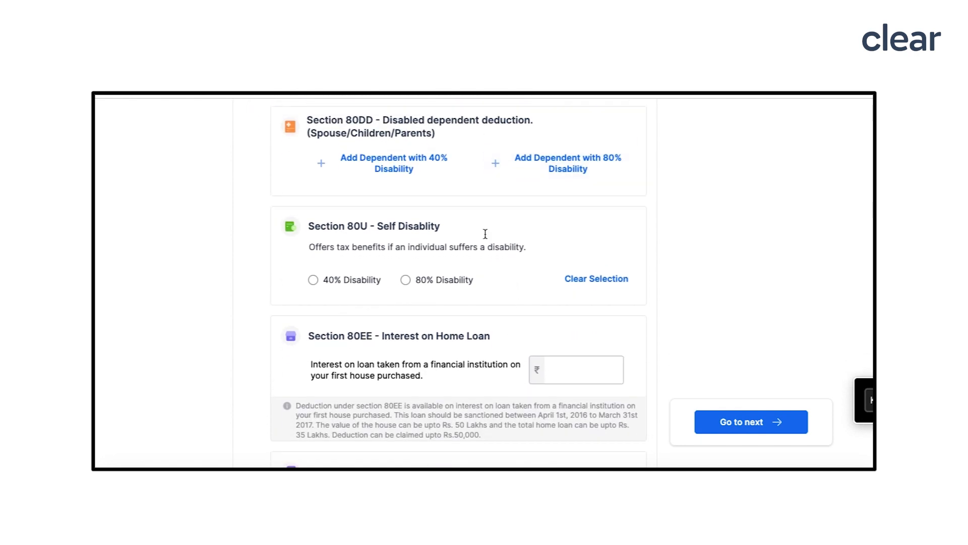
scroll(418, 285, down, 3)
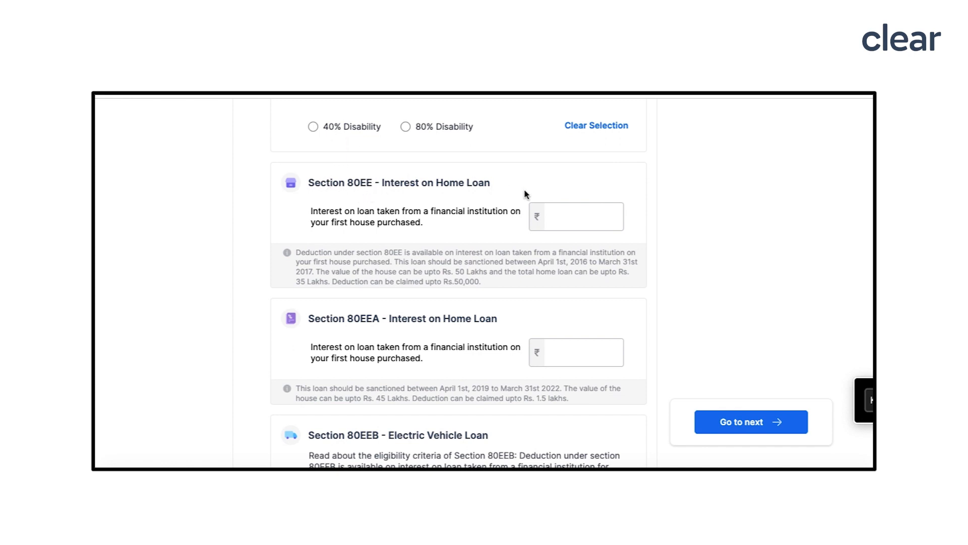
scroll(483, 318, down, 4)
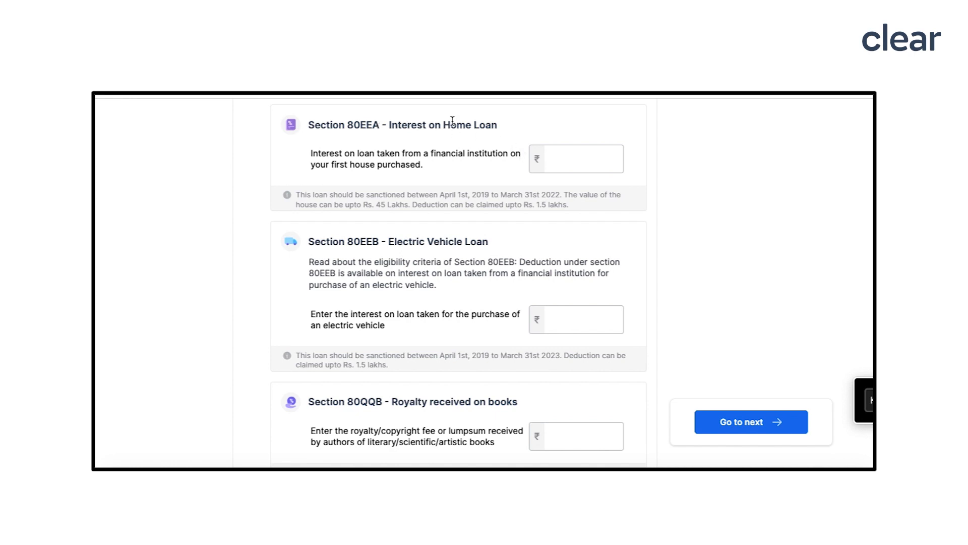
scroll(443, 259, down, 3)
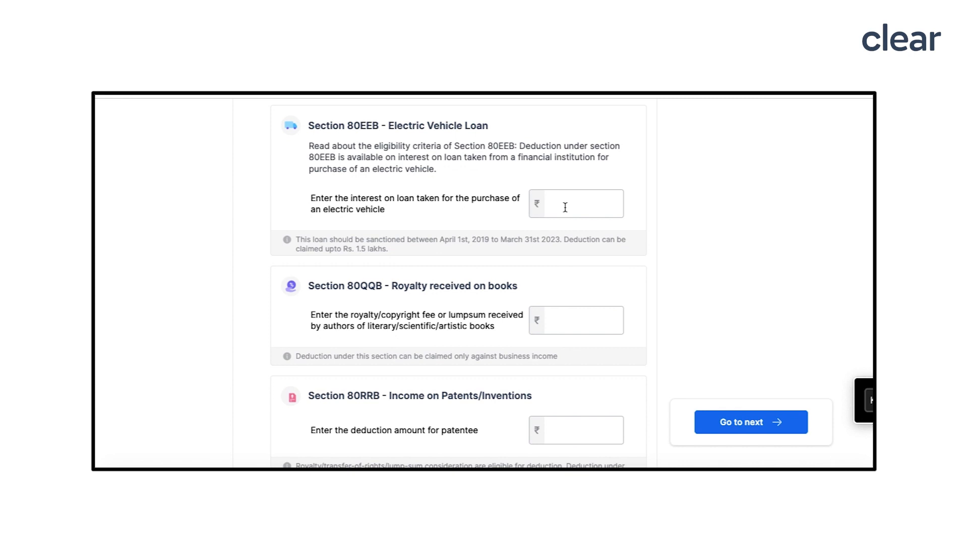
scroll(419, 254, down, 8)
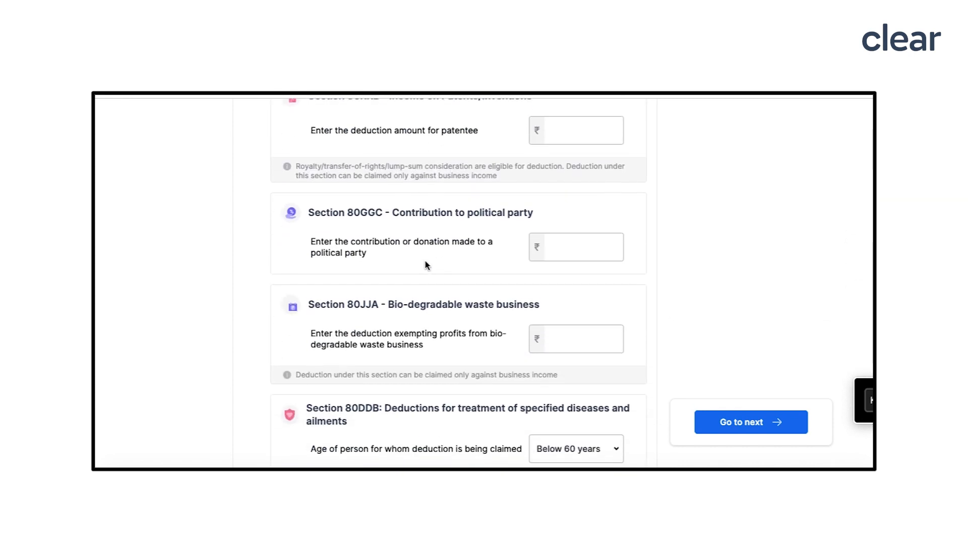
scroll(426, 264, down, 8)
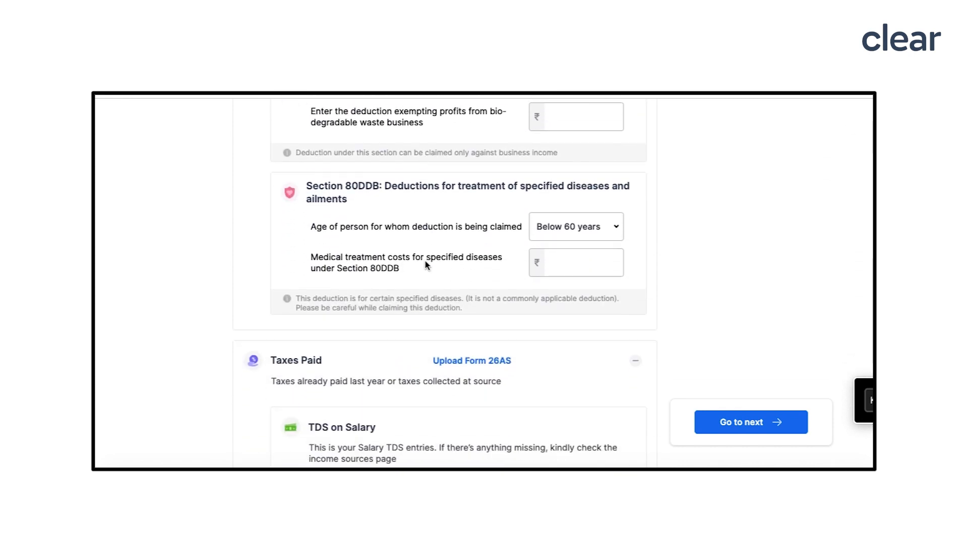
scroll(425, 264, up, 4)
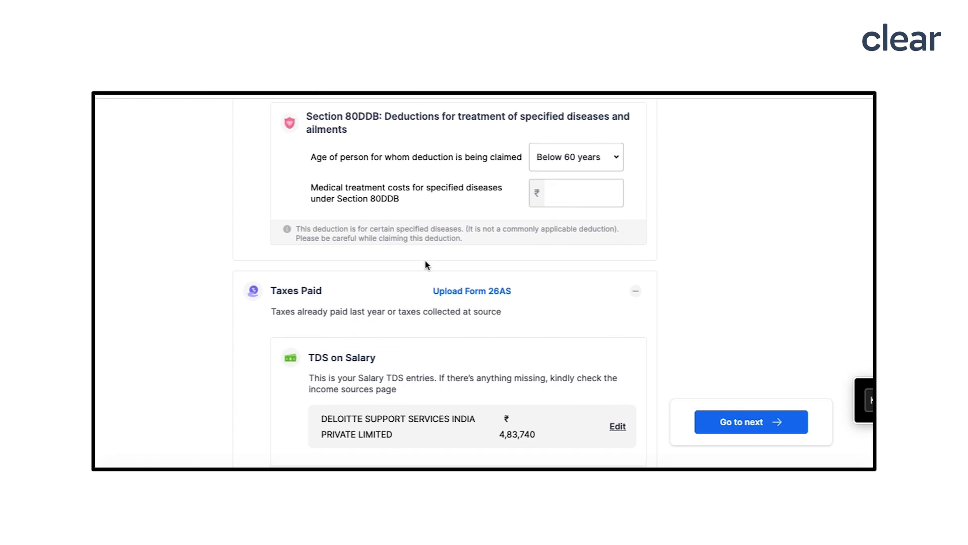
- Examine Taxes Paid, checking the Deloitte salary TDS amount, non-salary TDS, TCS and self tax payments, and read Other Disclosures
scroll(425, 262, up, 20)
scroll(424, 261, down, 12)
scroll(425, 262, down, 20)
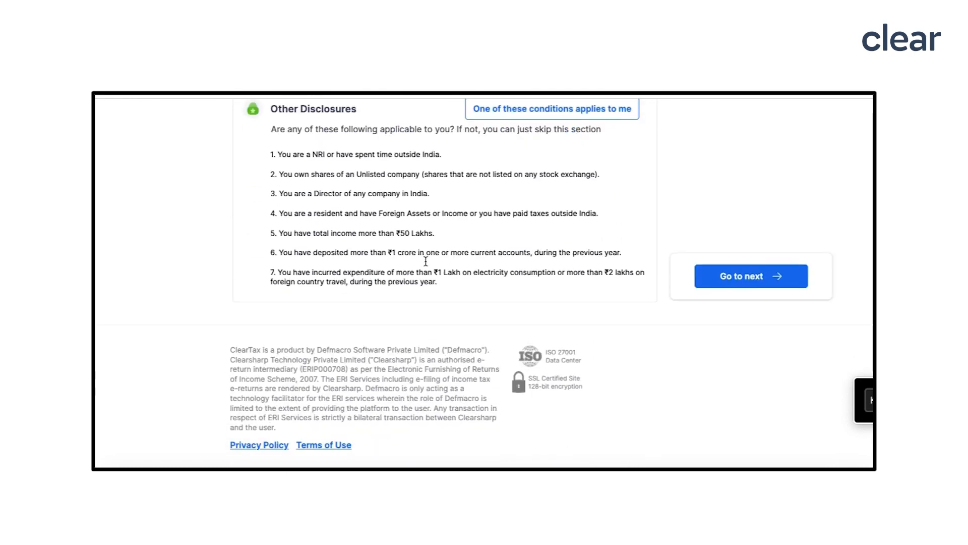
scroll(425, 263, up, 7)
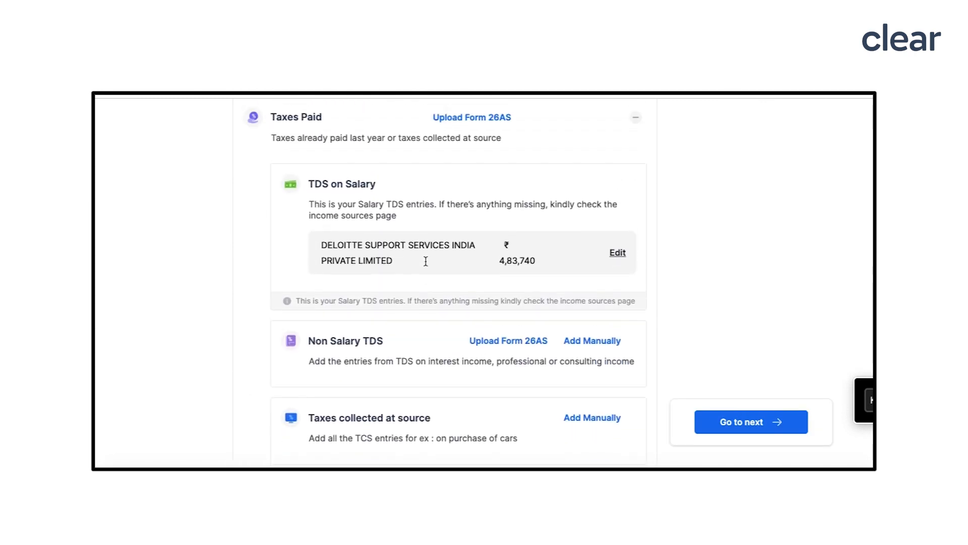
scroll(426, 263, up, 1)
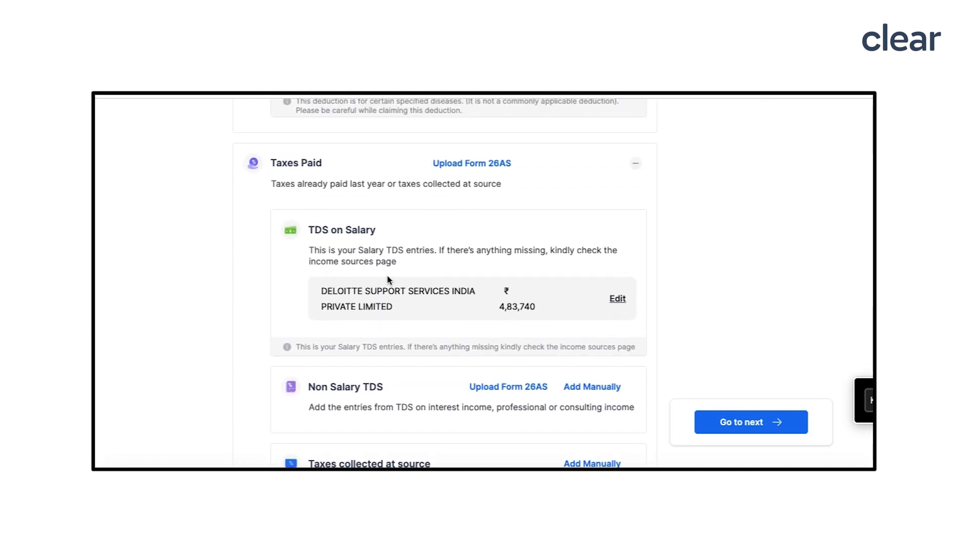
triple_click(513, 310)
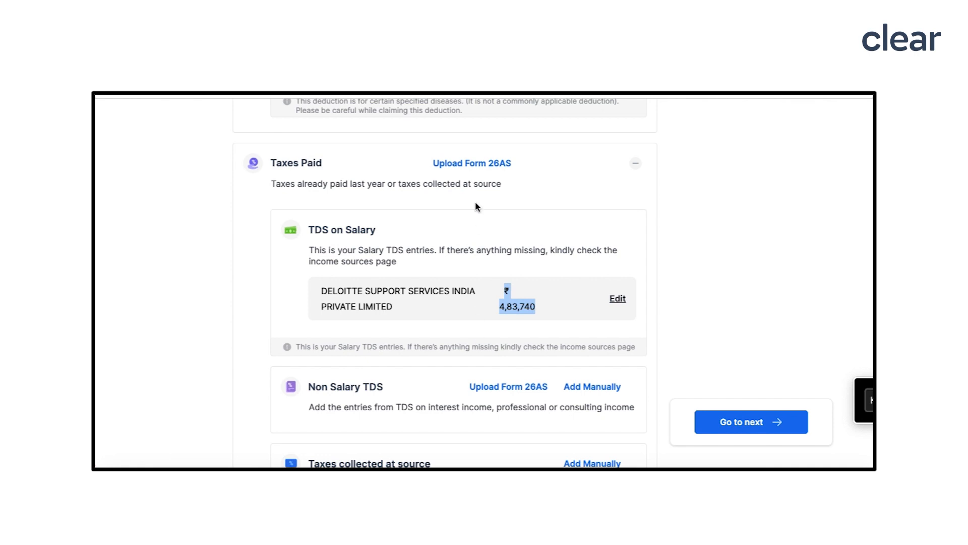
scroll(489, 396, down, 1)
scroll(488, 396, down, 4)
scroll(488, 396, down, 2)
scroll(489, 395, down, 2)
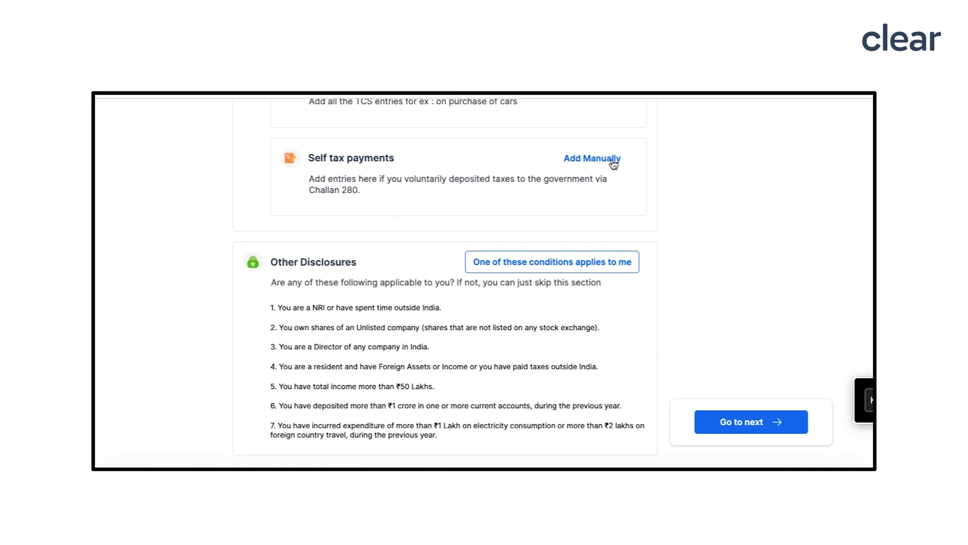
- Open the manual self tax payment entry, review its required fields, and return to the Tax Saving sections without adding an entry
click(584, 159)
scroll(511, 283, down, 2)
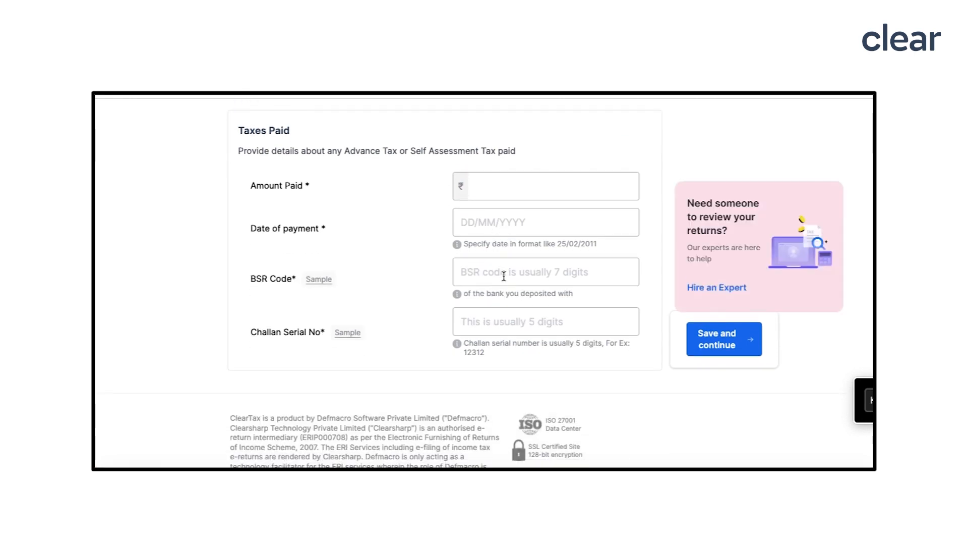
scroll(523, 329, up, 2)
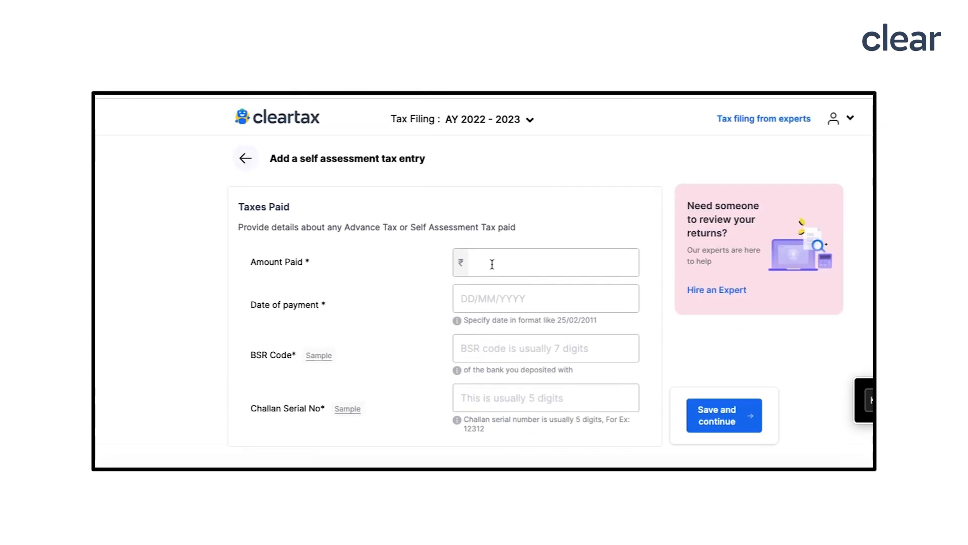
click(245, 158)
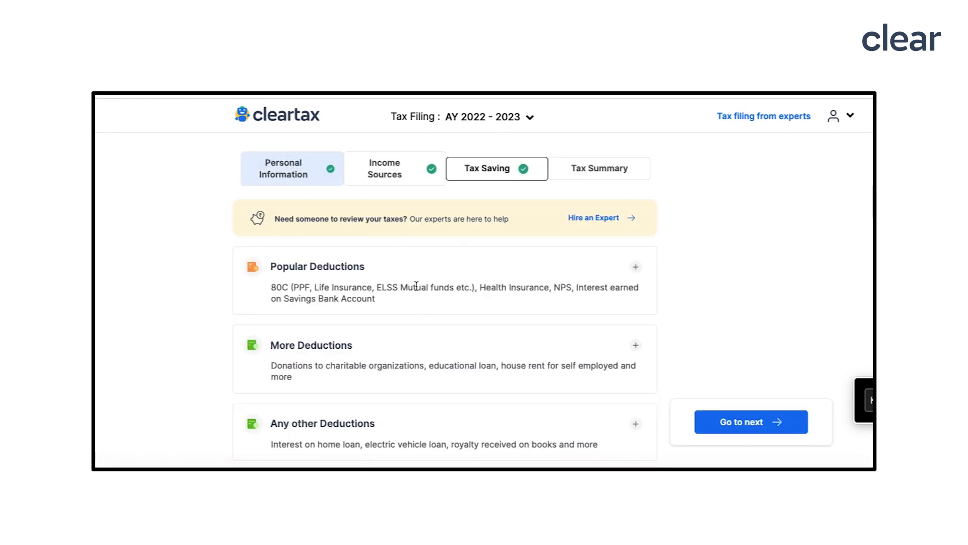
scroll(417, 237, down, 10)
scroll(417, 302, up, 5)
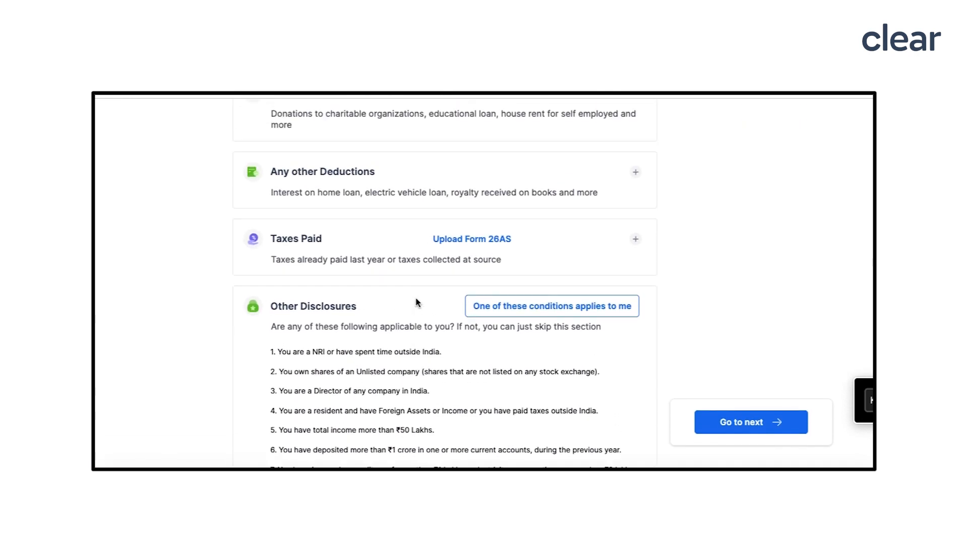
- Open the Tax Summary and review the refund, gross total income, tax savings, net taxable income and tax regime
scroll(416, 302, up, 3)
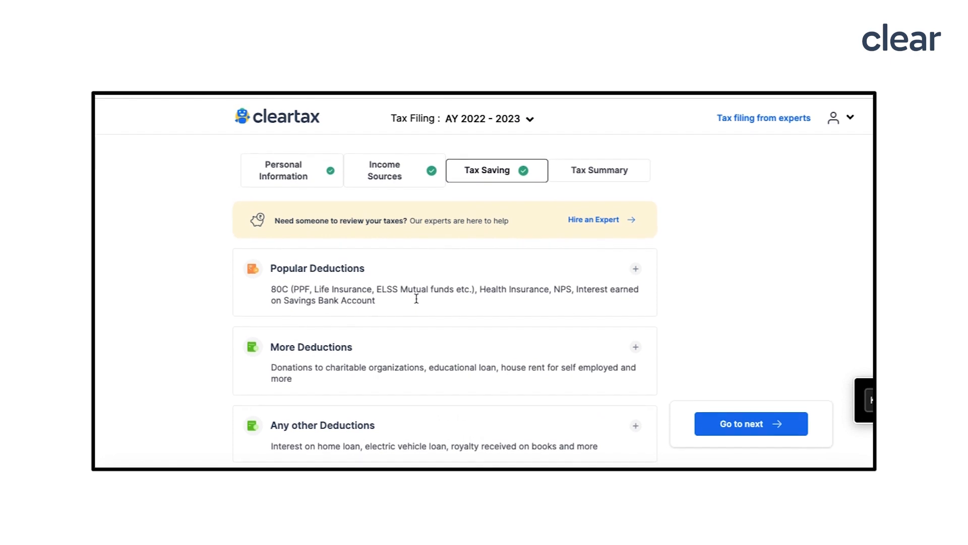
scroll(417, 298, down, 5)
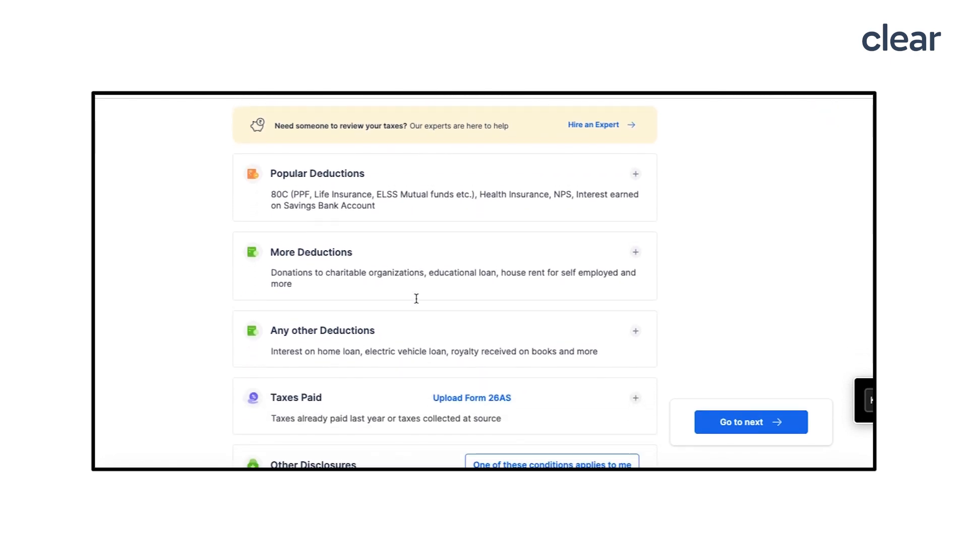
scroll(417, 297, down, 4)
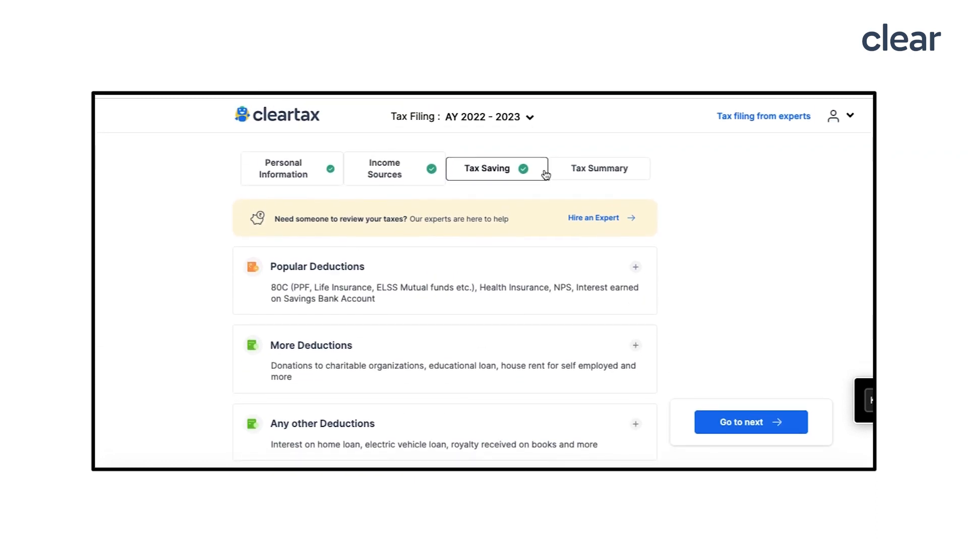
click(603, 174)
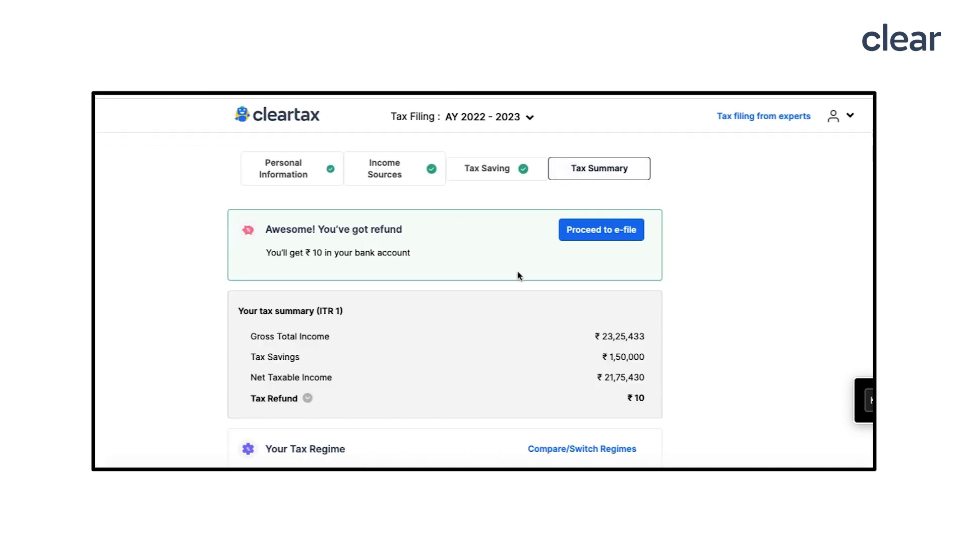
scroll(518, 274, down, 1)
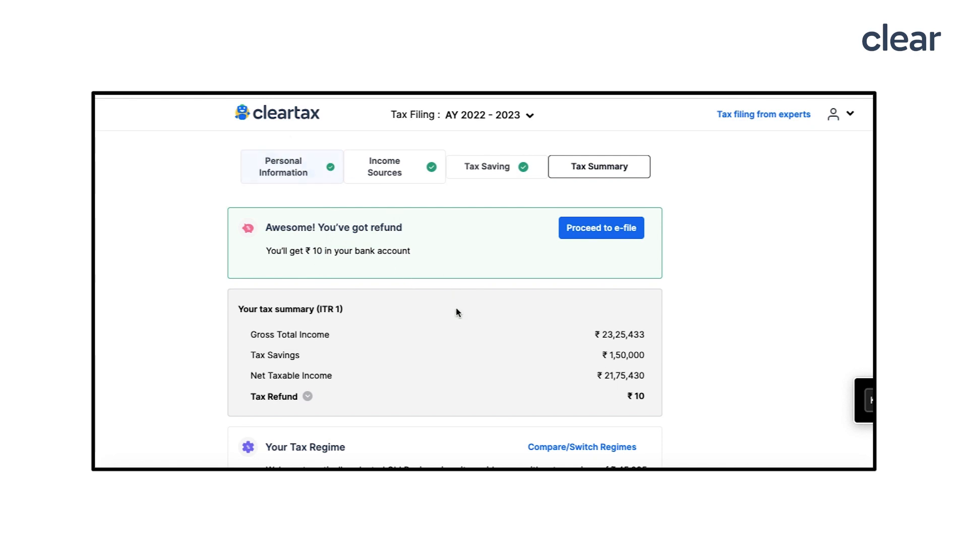
scroll(456, 310, down, 2)
scroll(458, 312, down, 5)
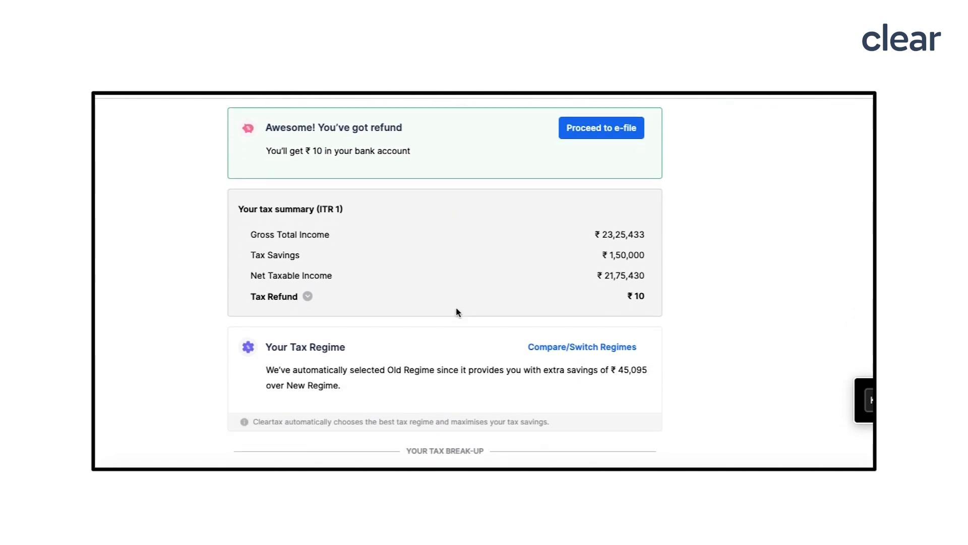
scroll(456, 311, up, 3)
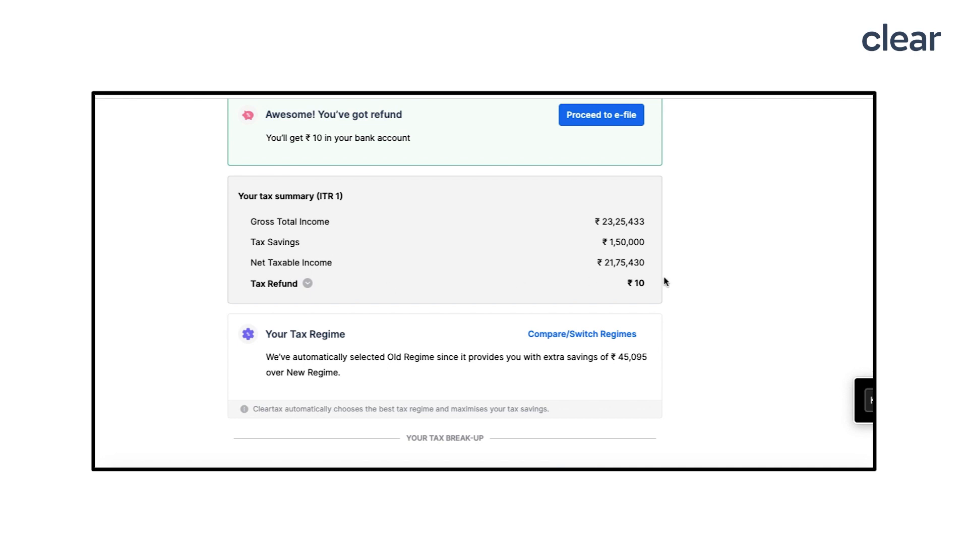
scroll(636, 286, down, 3)
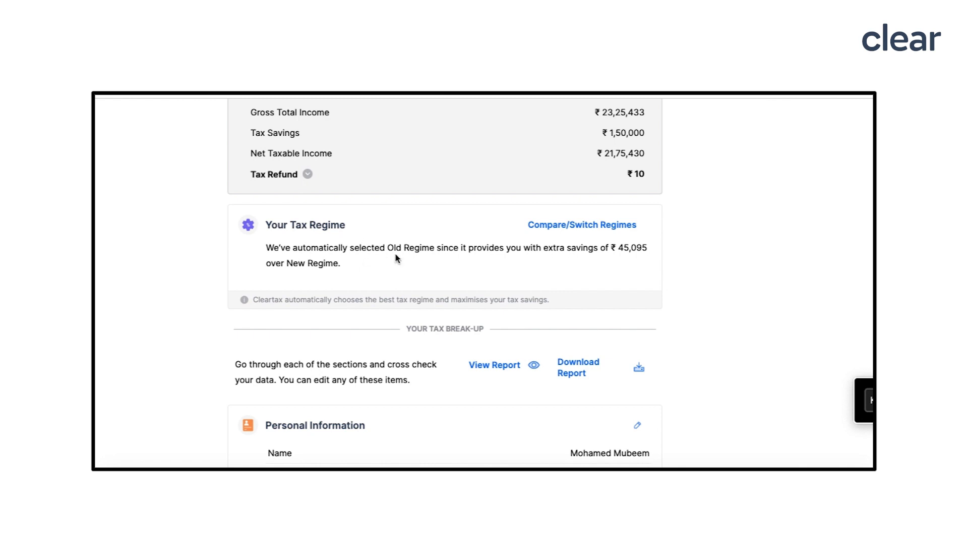
- Read the automatic tax regime selection and compare the Old Regime and New Regime calculations without switching regimes
triple_click(409, 251)
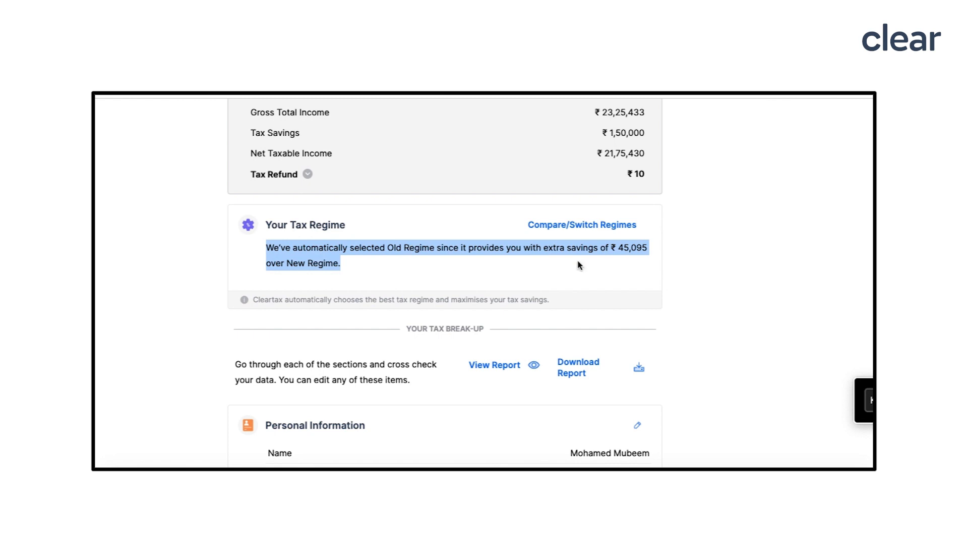
click(581, 228)
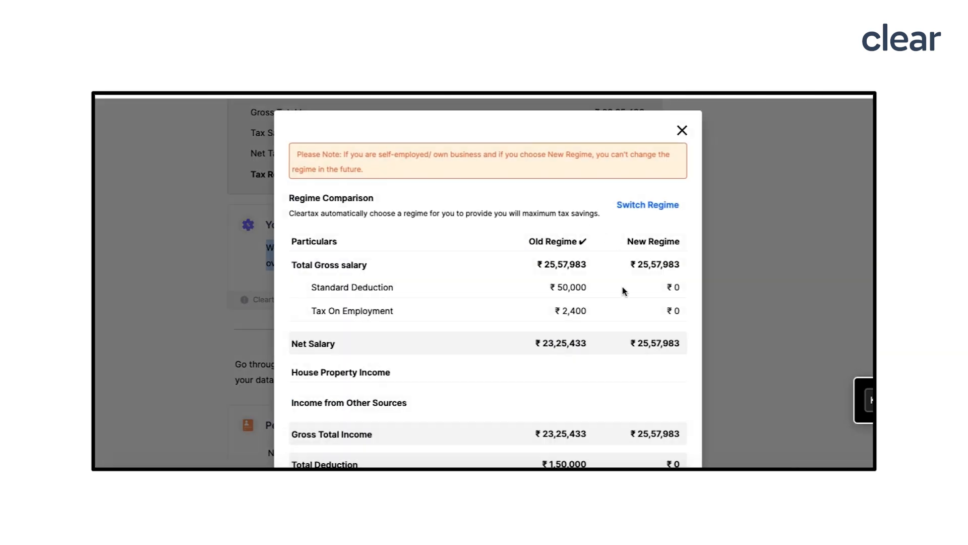
scroll(529, 329, down, 6)
scroll(529, 329, up, 5)
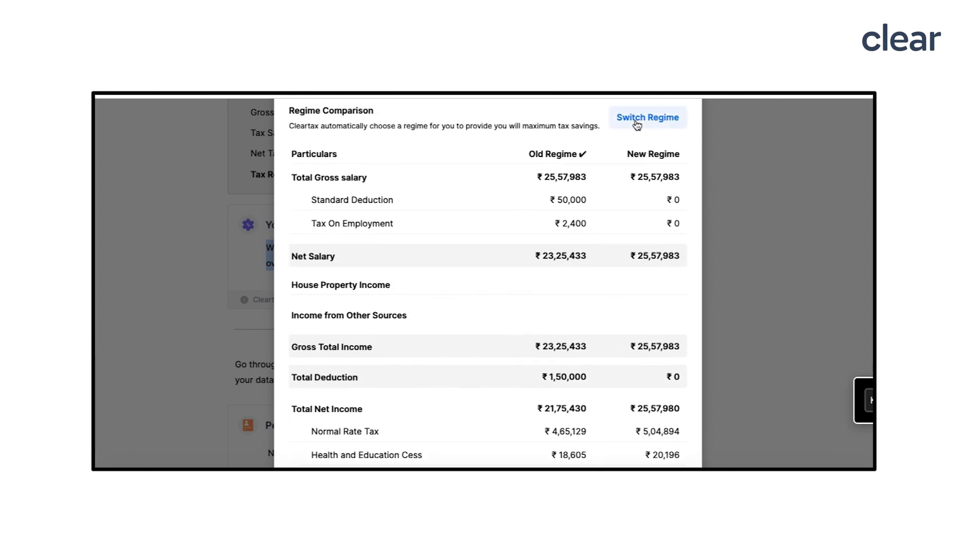
click(745, 288)
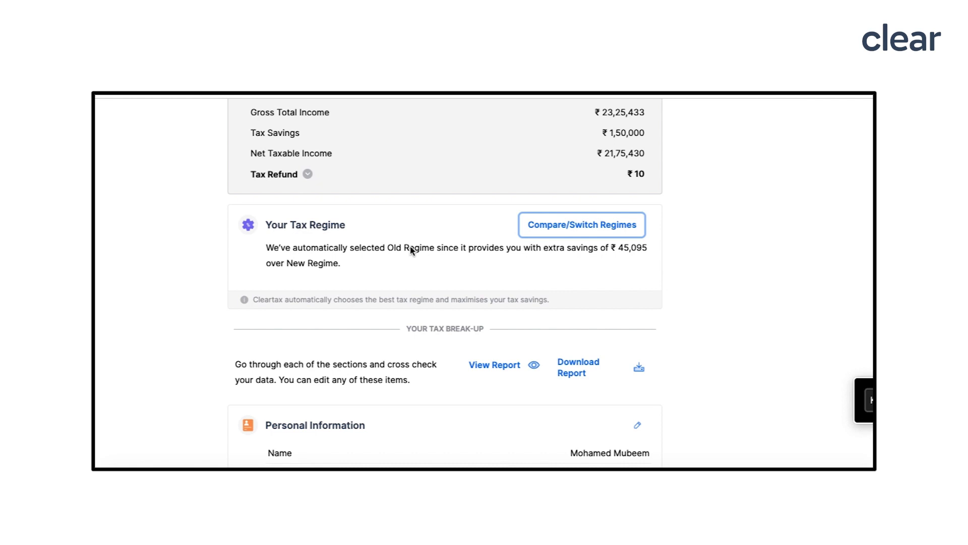
double_click(396, 247)
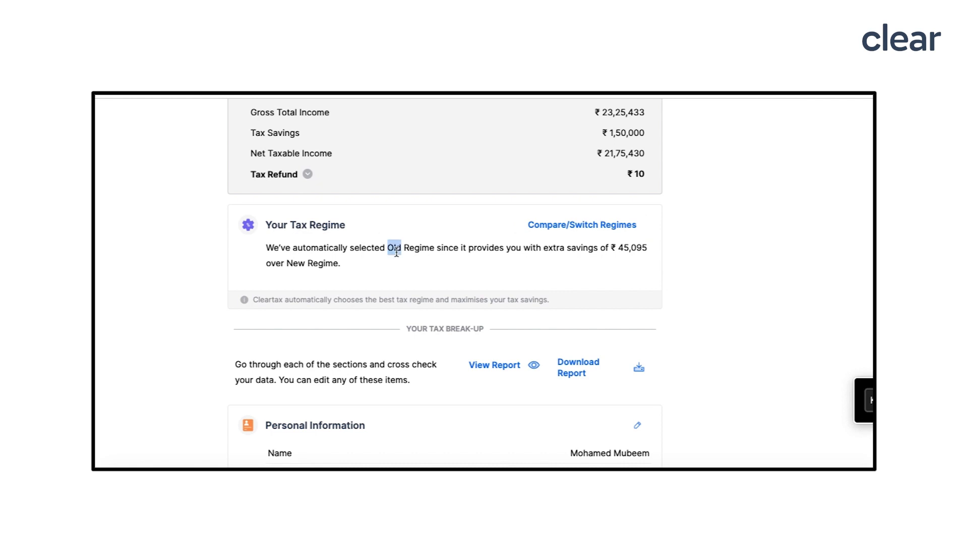
triple_click(397, 247)
- View the full tax report from the tax break-up section and examine its personal details and Tax Summary
scroll(512, 332, down, 3)
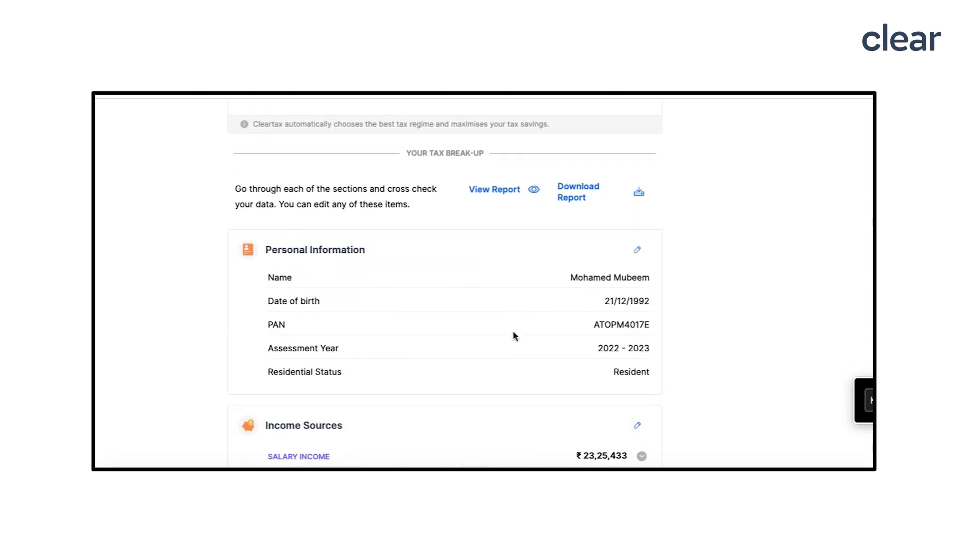
scroll(515, 336, down, 1)
scroll(514, 335, up, 1)
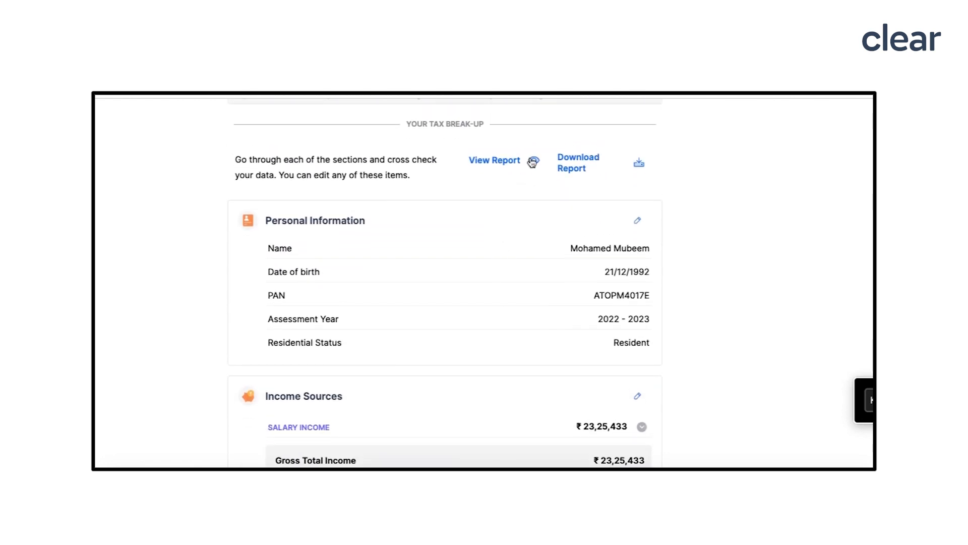
click(494, 161)
scroll(422, 241, down, 20)
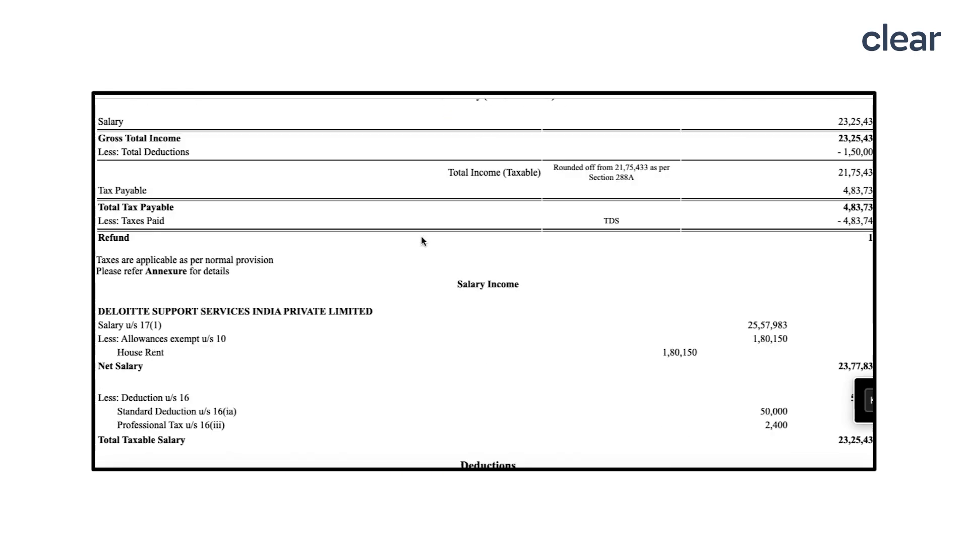
scroll(422, 241, up, 20)
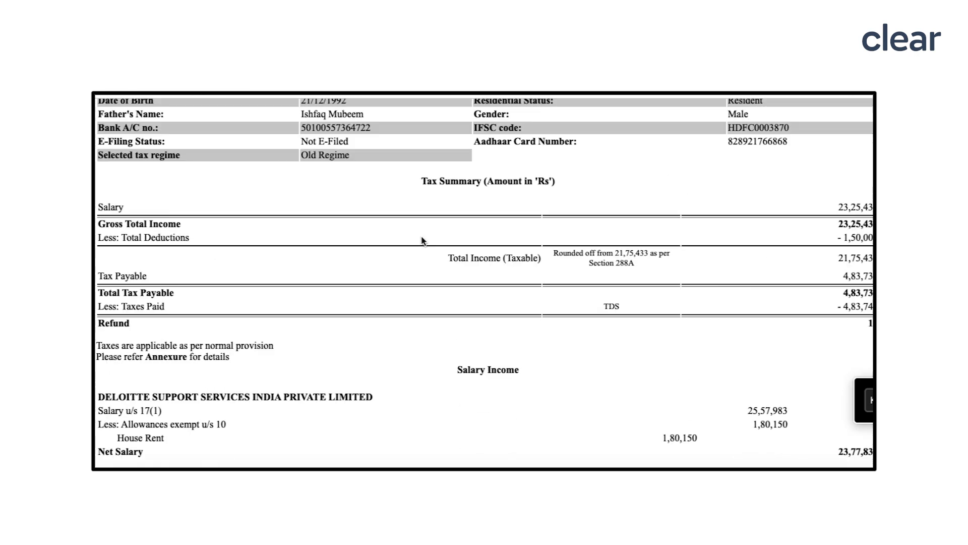
scroll(422, 241, down, 6)
scroll(422, 242, down, 3)
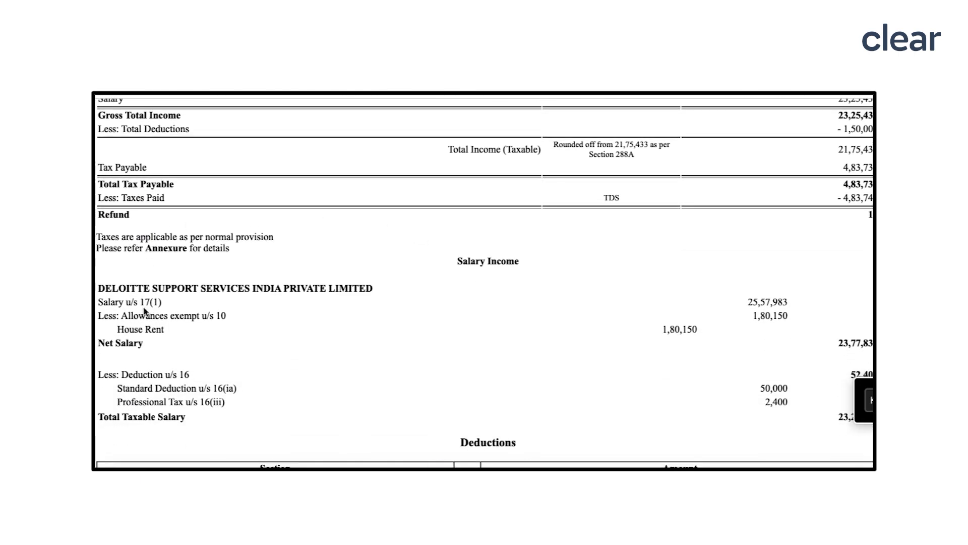
- Check the report's salary income, deductions, income tax, taxes paid and bank account details, and return to the Tax Summary
triple_click(143, 307)
click(197, 387)
scroll(182, 391, down, 2)
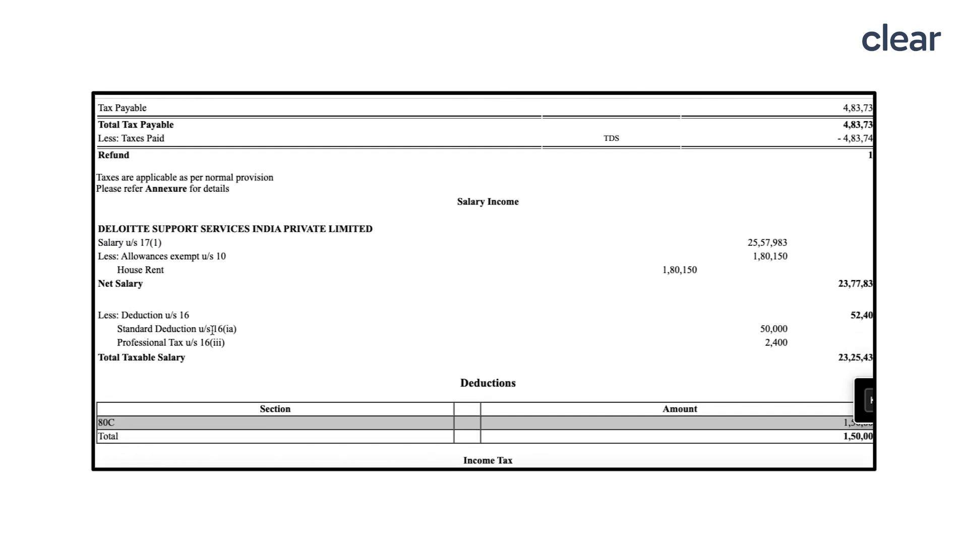
scroll(209, 327, down, 5)
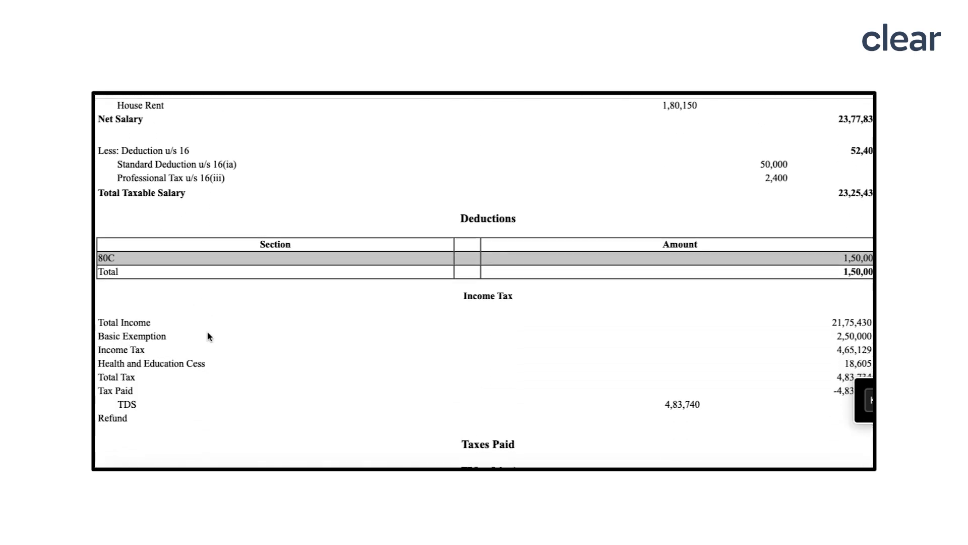
scroll(208, 336, down, 7)
scroll(209, 337, up, 15)
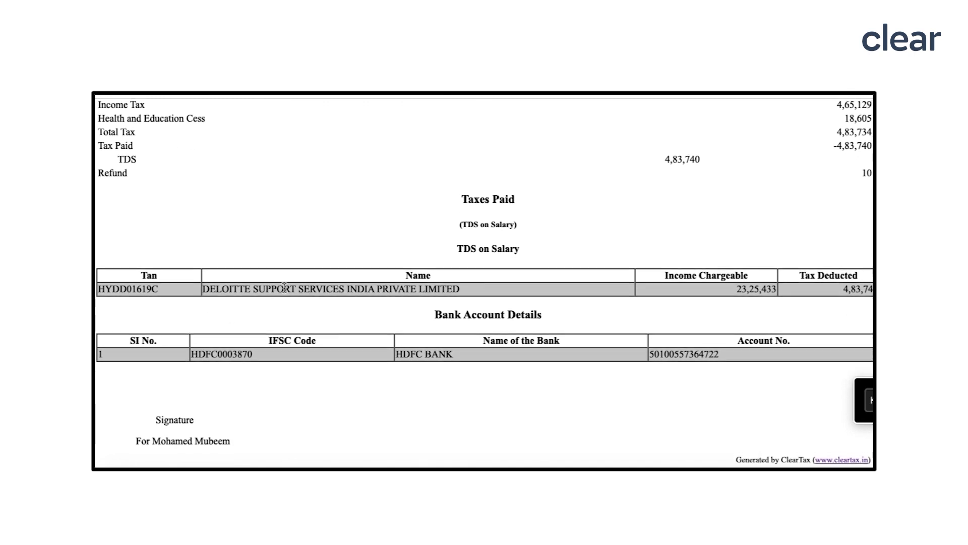
scroll(320, 293, down, 1)
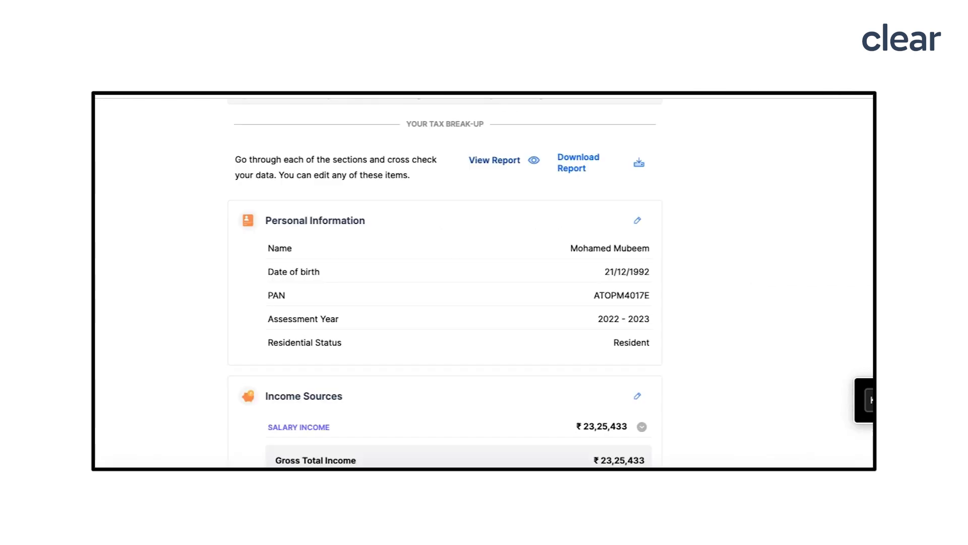
- Cross-check the tax break-up sections, from personal information and income sources through deductions, tax payable, tax paid and refund
scroll(497, 301, down, 3)
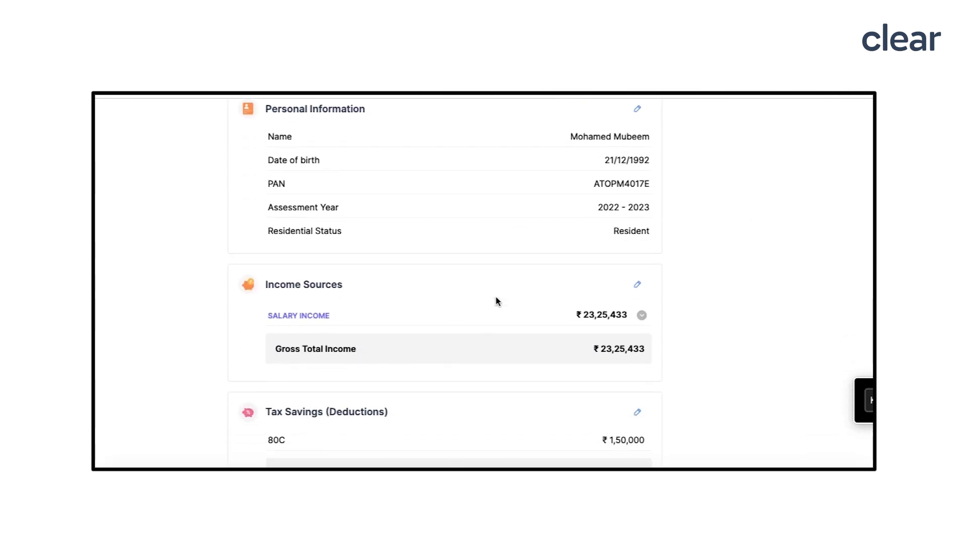
scroll(497, 301, up, 3)
scroll(497, 301, up, 2)
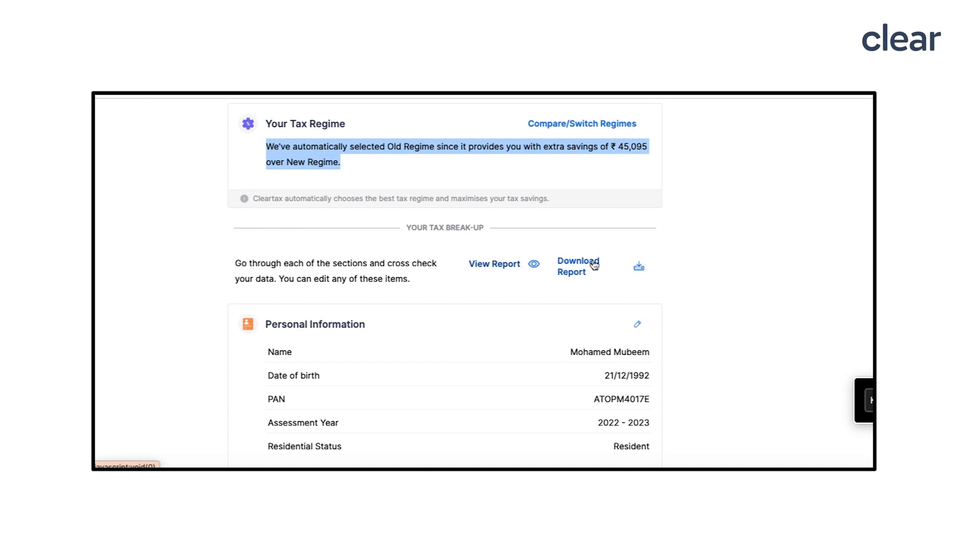
scroll(488, 341, down, 5)
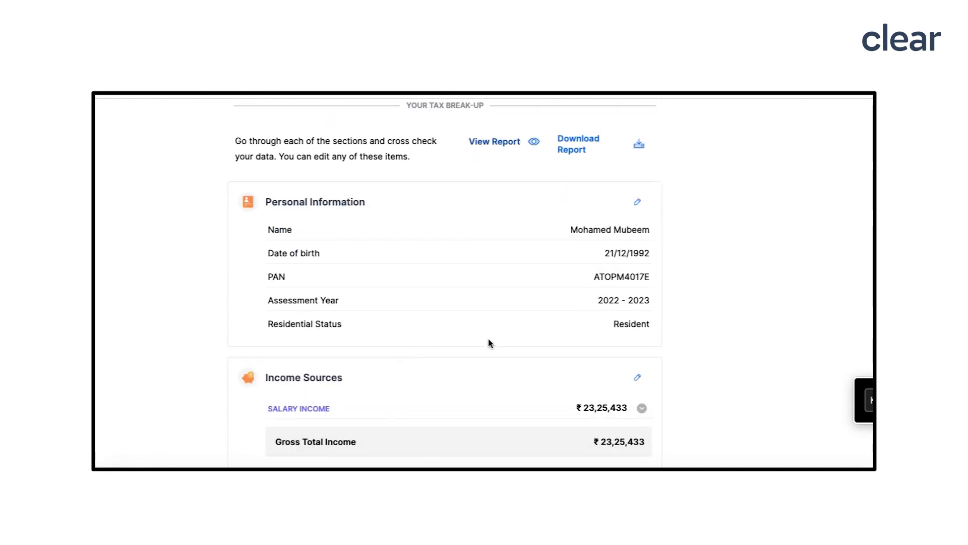
scroll(488, 343, down, 4)
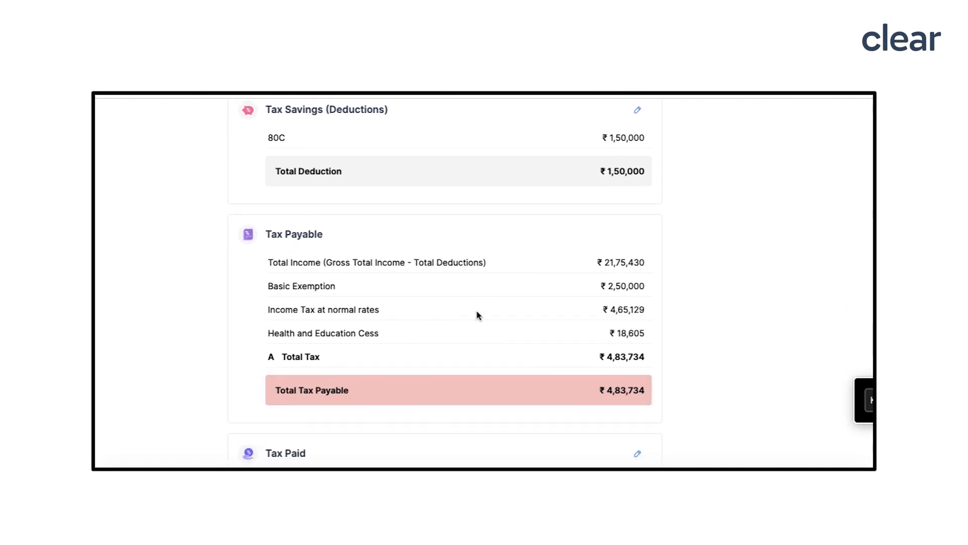
scroll(477, 316, down, 5)
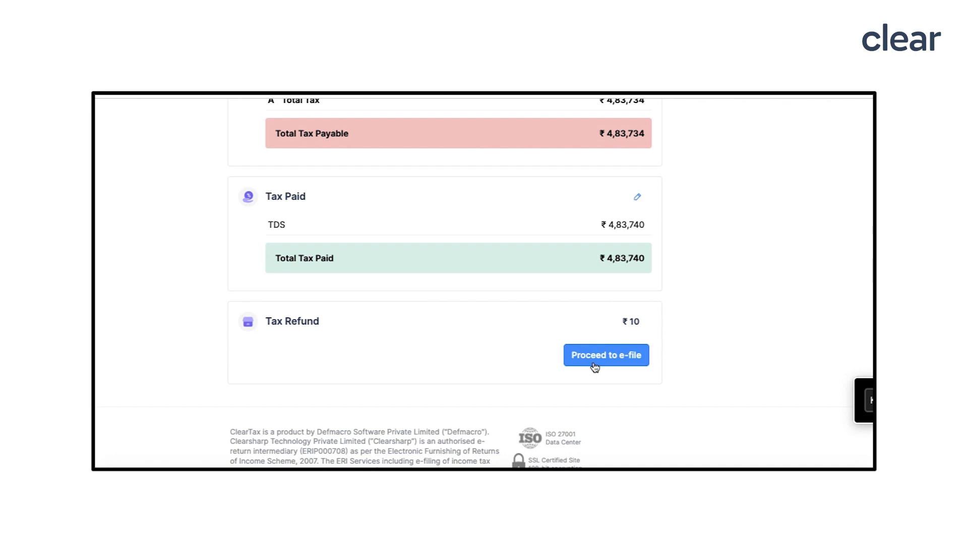
- Proceed to e-file and request the PAN-linking OTP using the Aadhaar registered mobile number
click(605, 362)
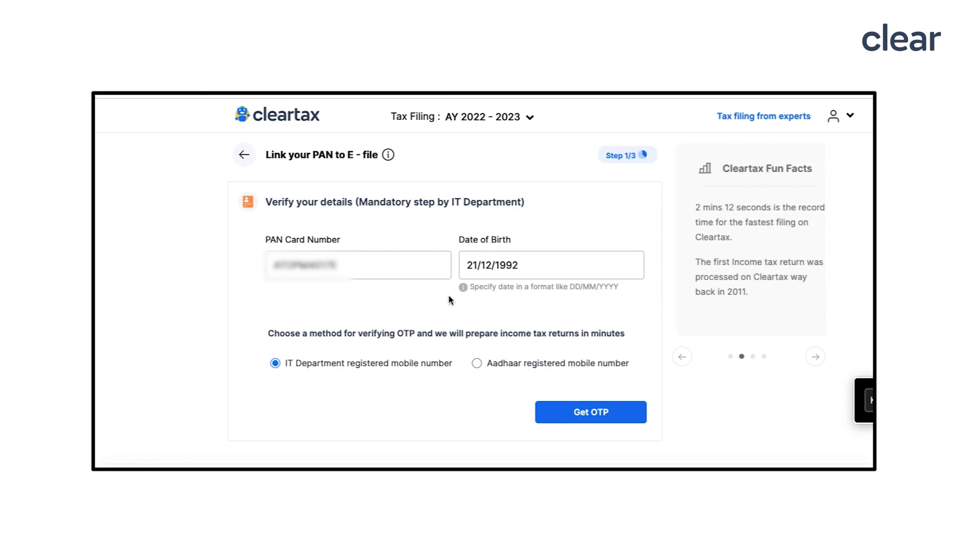
click(476, 363)
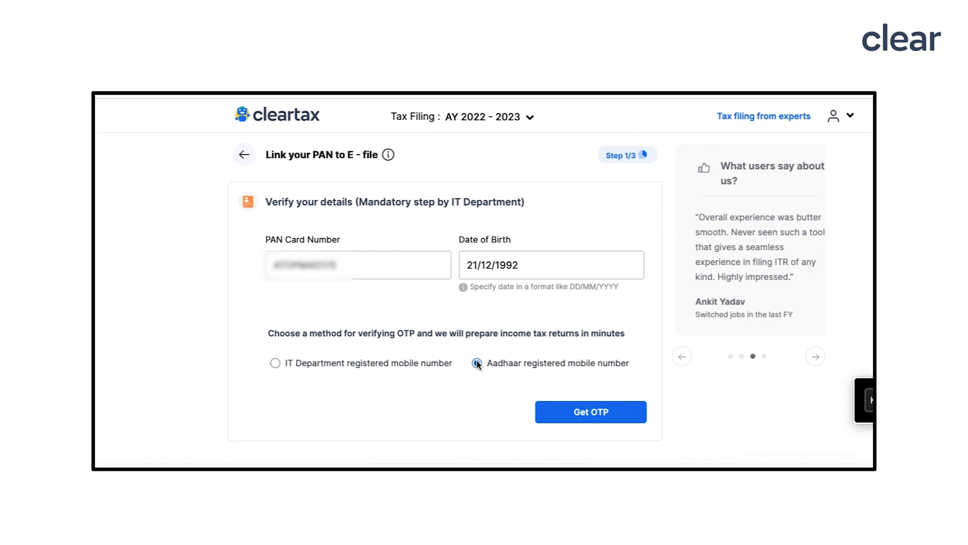
click(583, 415)
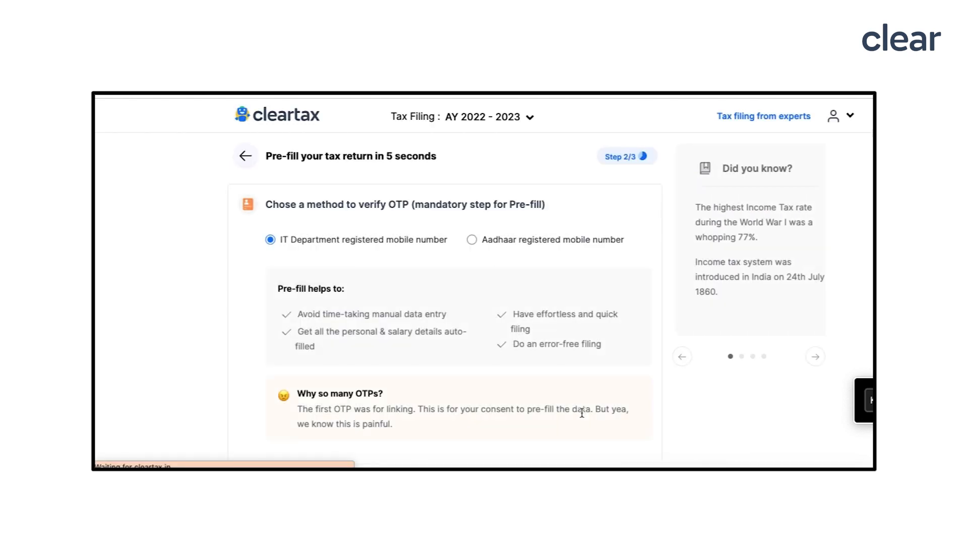
- Choose the Aadhaar registered mobile number for the pre-fill consent and proceed to the OTP verification form
click(472, 240)
scroll(564, 369, down, 3)
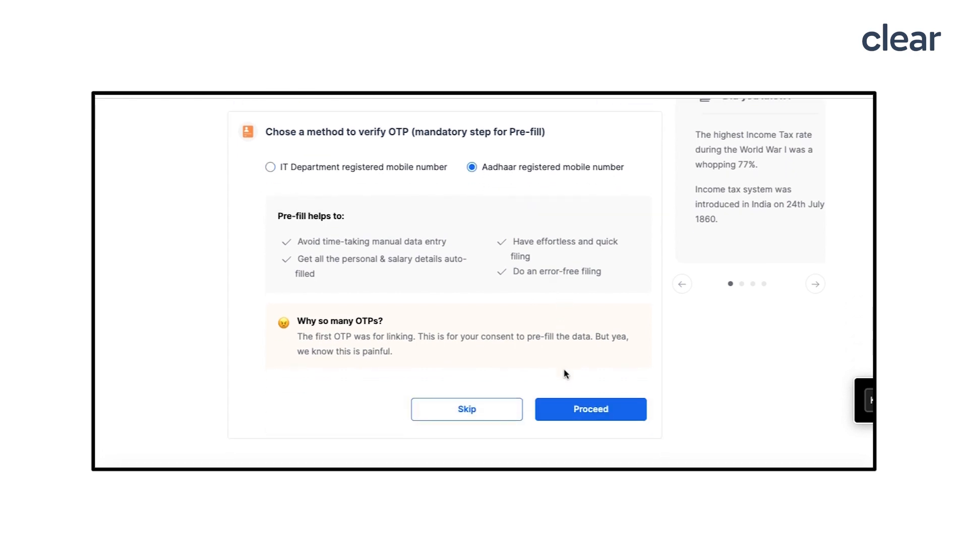
click(565, 370)
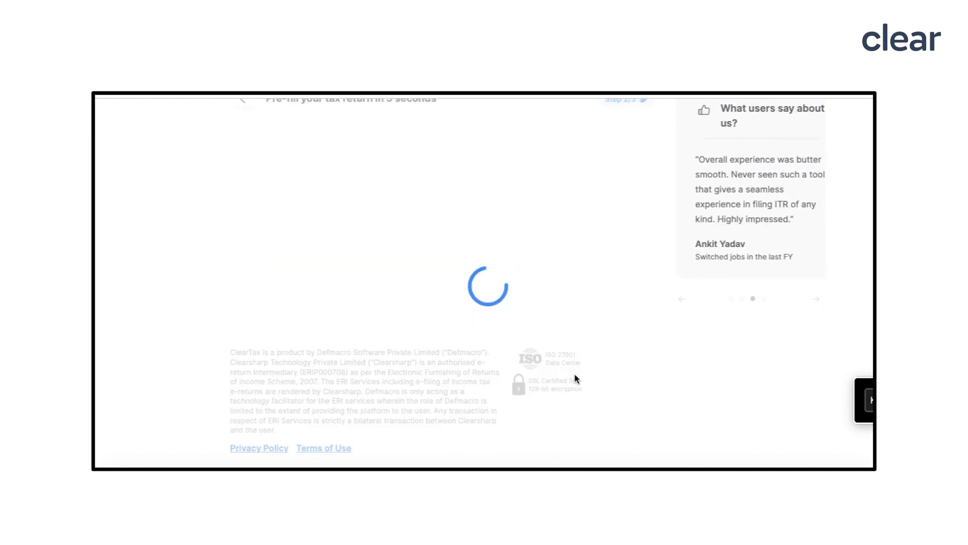
scroll(557, 302, up, 3)
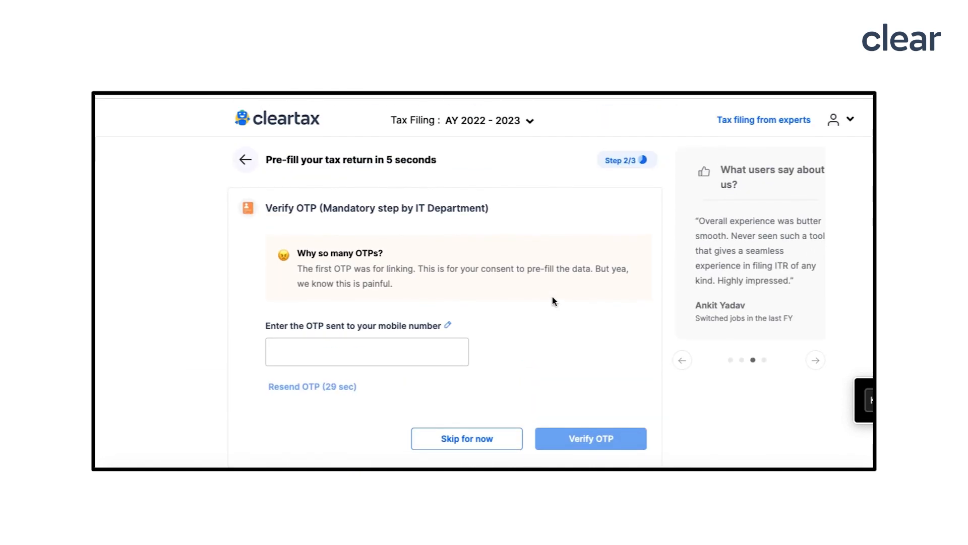